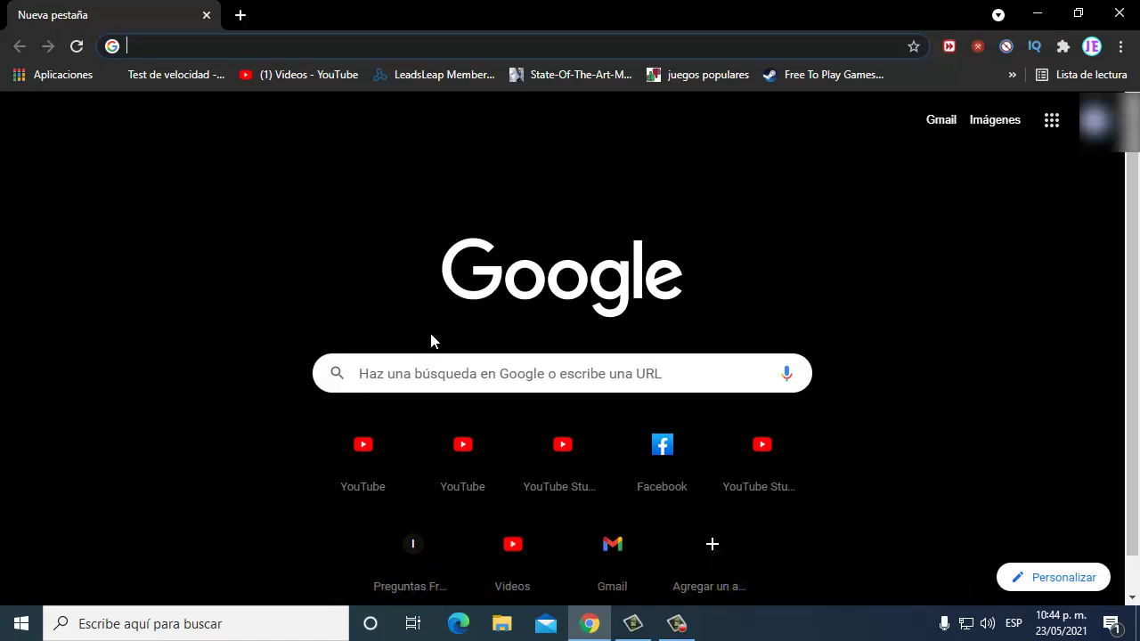
Turn off hardware acceleration in Chrome's advanced system settings and minimize the browser window
{"action": "left_click", "coordinate": [1121, 49]}
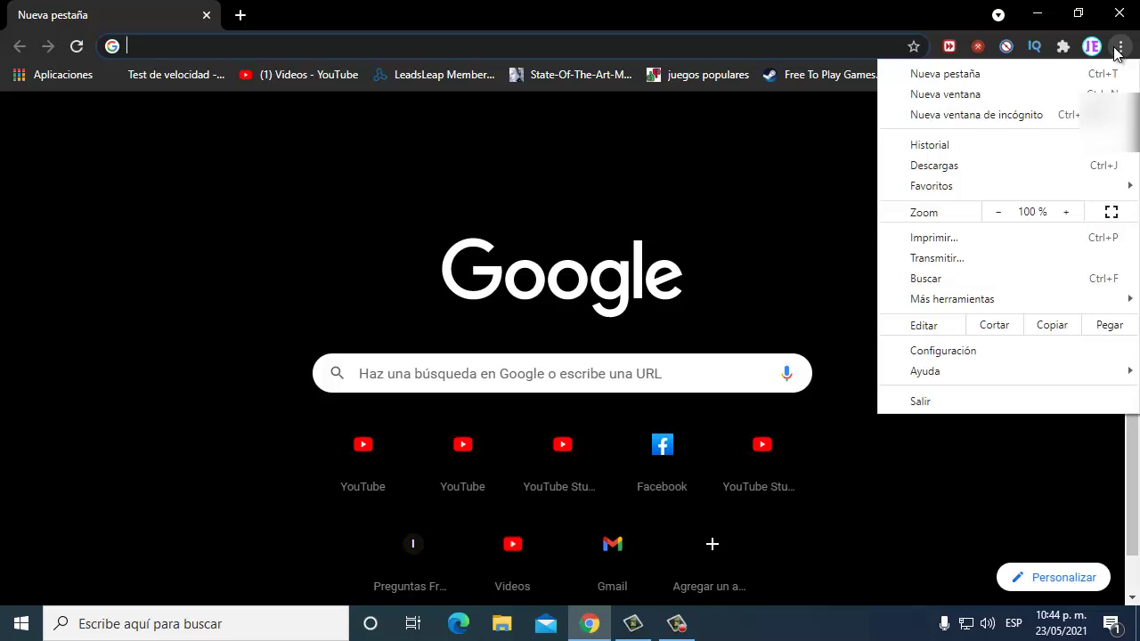
{"action": "left_click", "coordinate": [951, 348]}
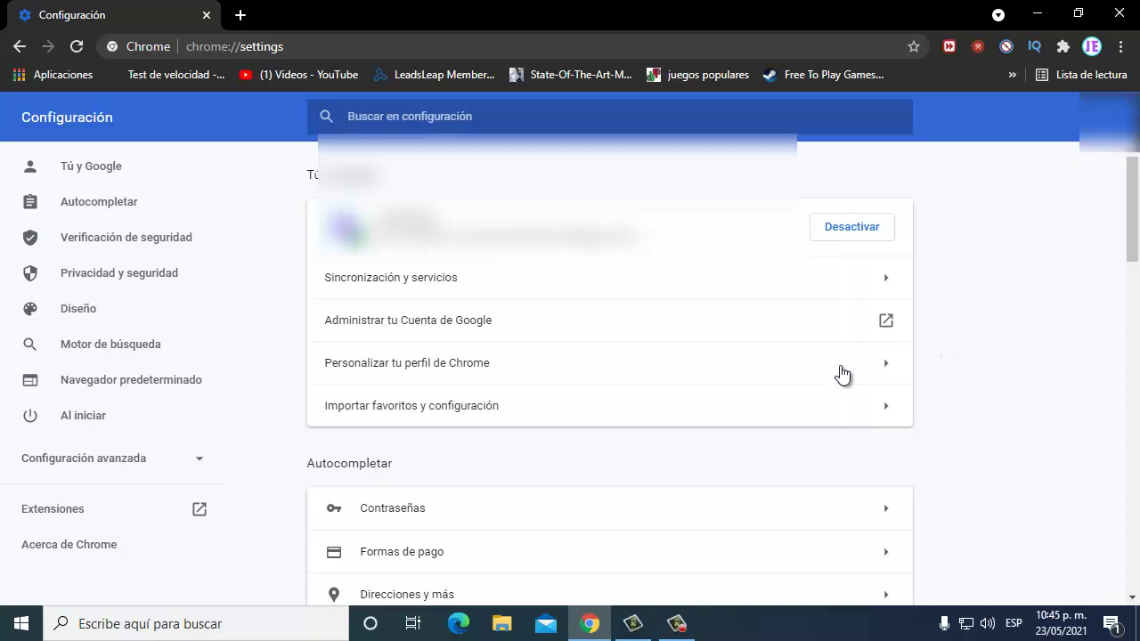
{"action": "scroll", "coordinate": [840, 377], "scroll_direction": "down", "scroll_amount": 15}
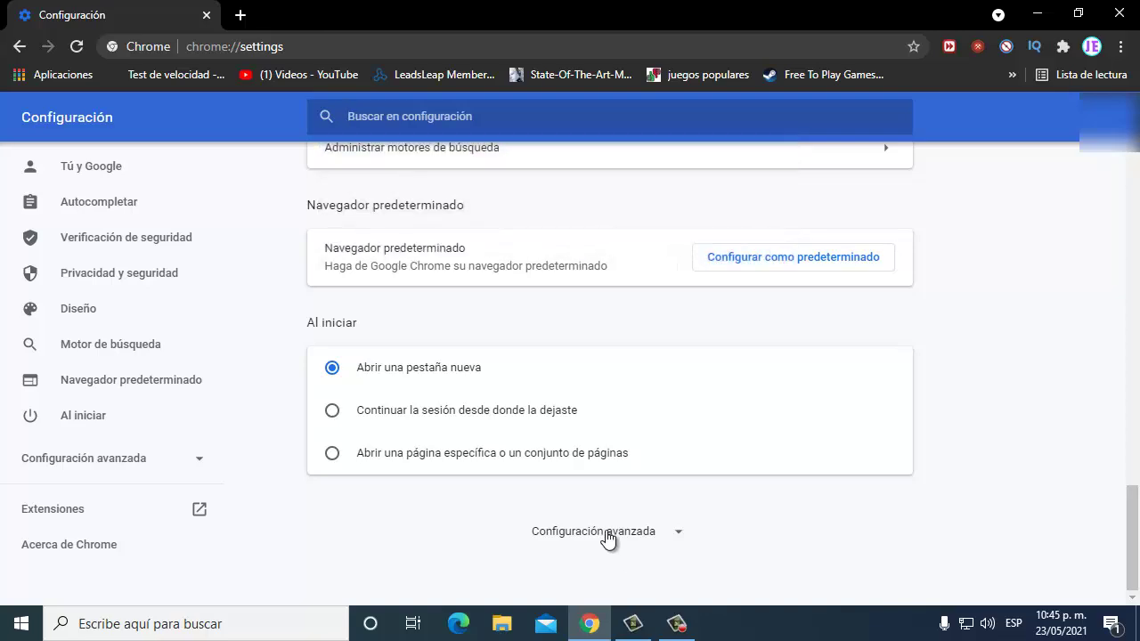
{"action": "left_click", "coordinate": [608, 532]}
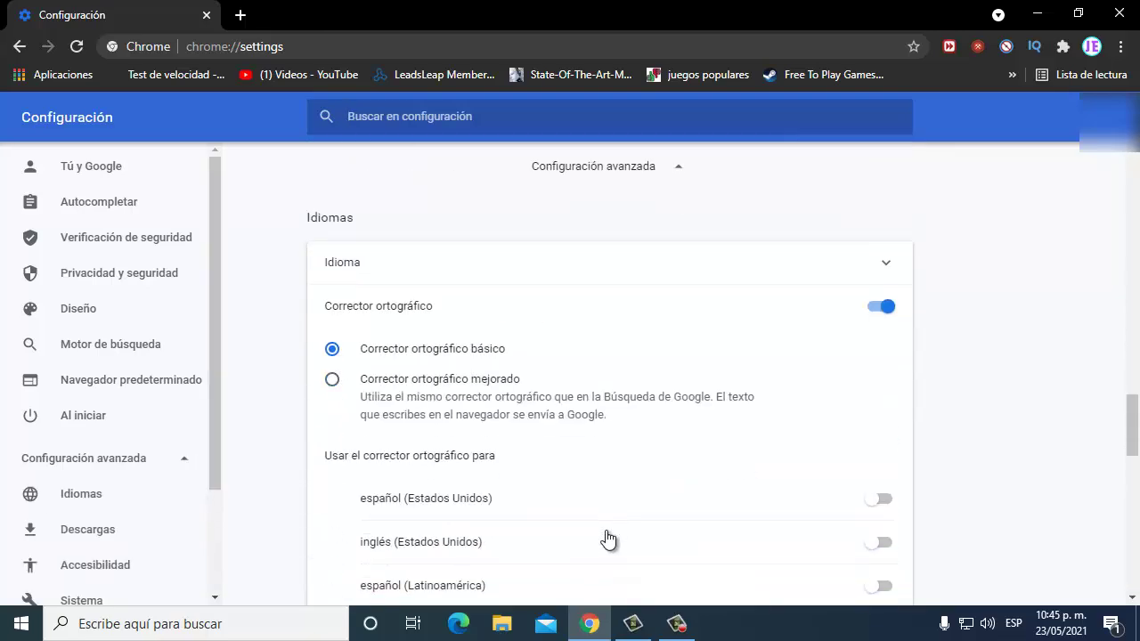
{"action": "scroll", "coordinate": [527, 475], "scroll_direction": "down", "scroll_amount": 3}
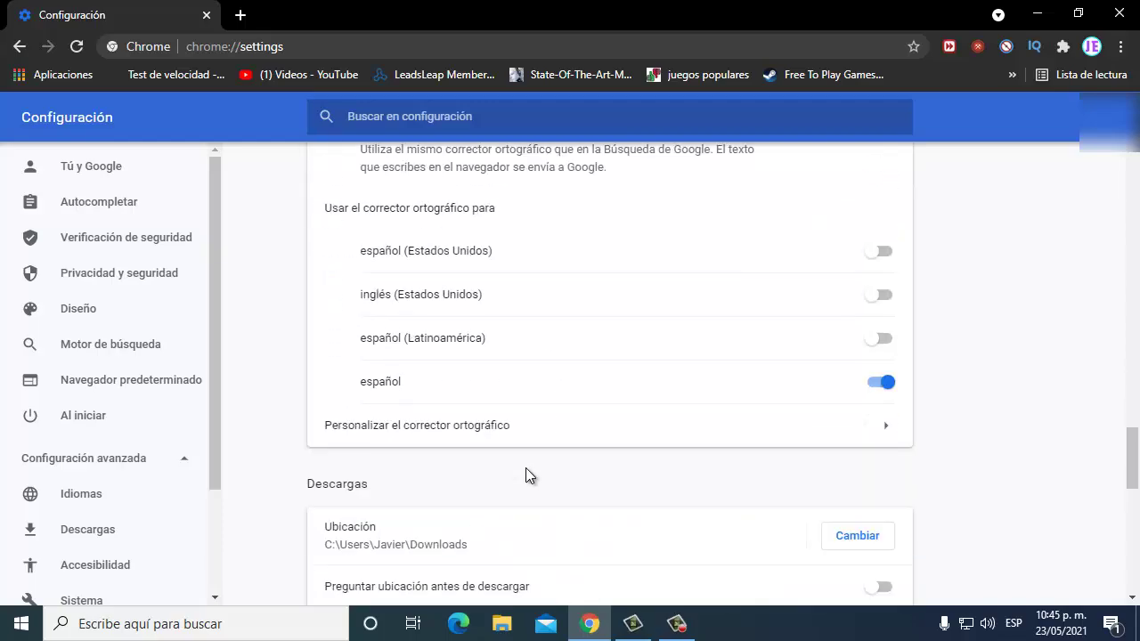
{"action": "scroll", "coordinate": [525, 475], "scroll_direction": "down", "scroll_amount": 8}
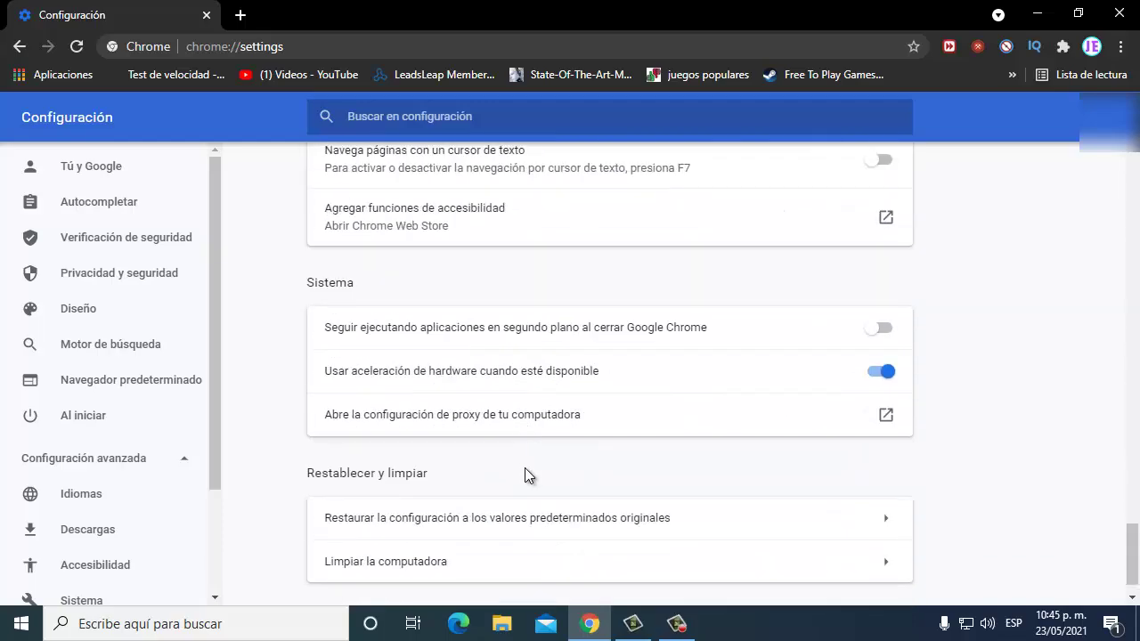
{"action": "scroll", "coordinate": [524, 474], "scroll_direction": "down", "scroll_amount": 1}
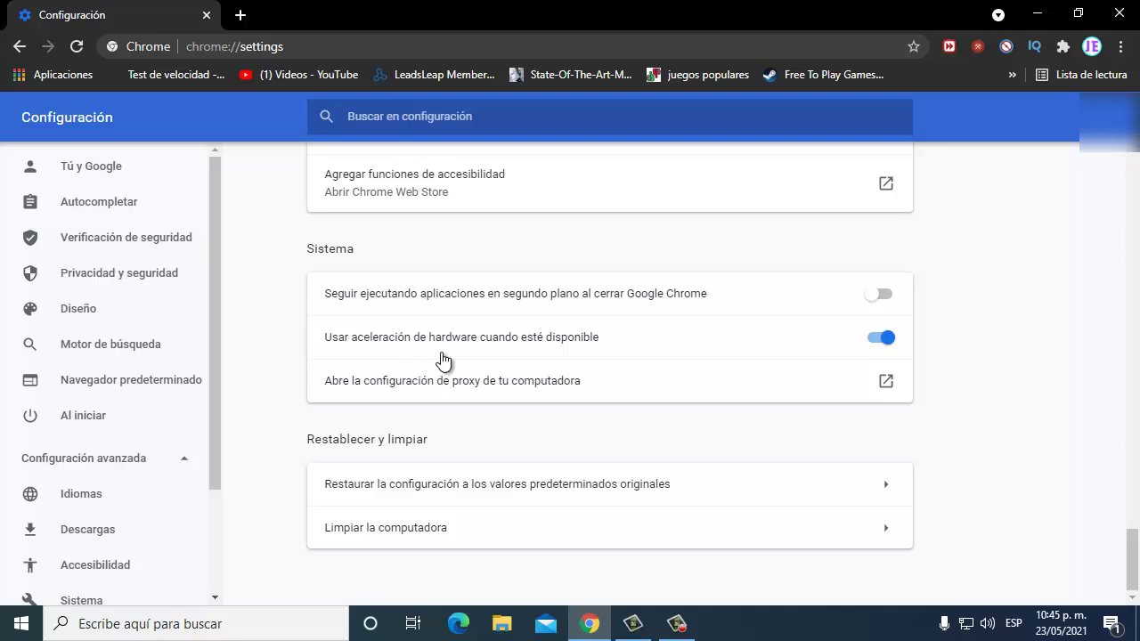
{"action": "left_click", "coordinate": [877, 347]}
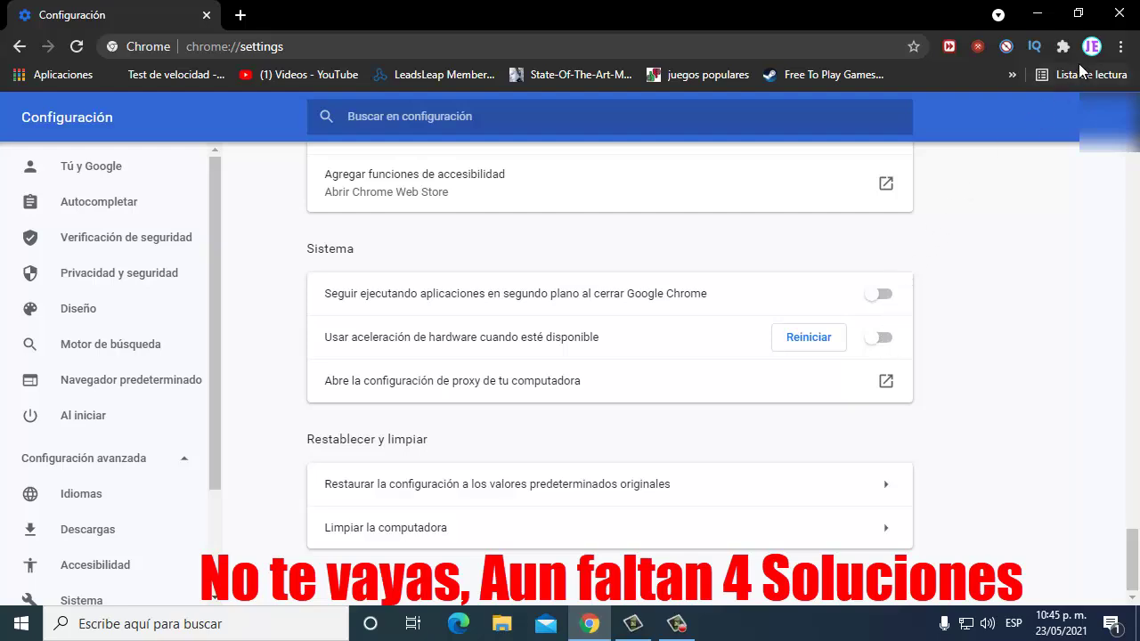
{"action": "left_click", "coordinate": [1047, 10]}
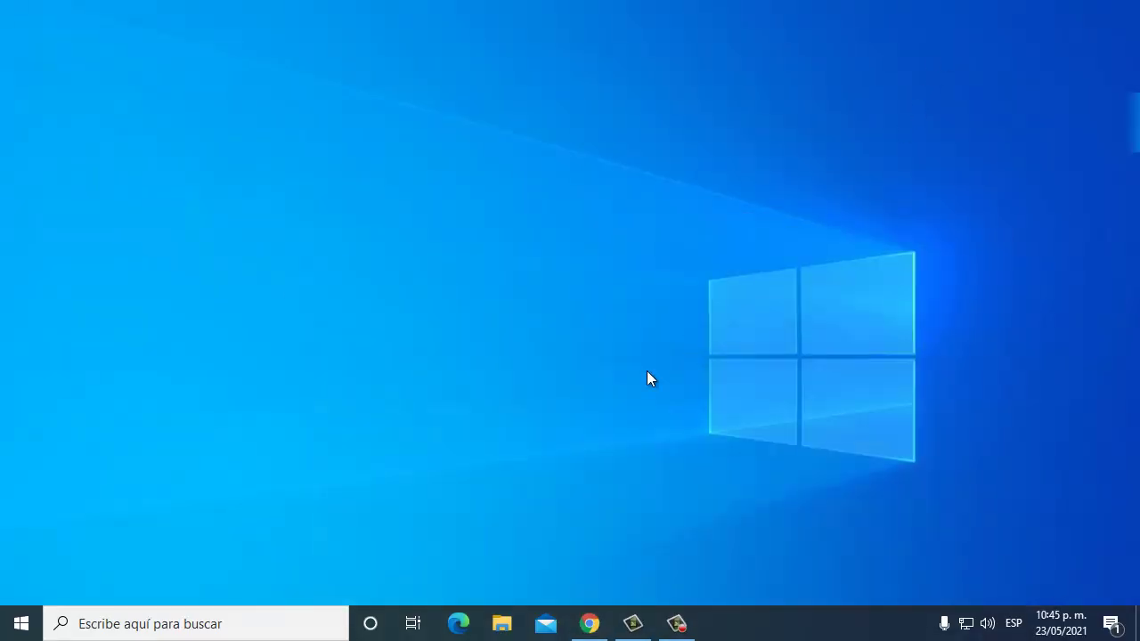
Open the local disk (C:) in File Explorer
{"action": "left_click", "coordinate": [18, 623]}
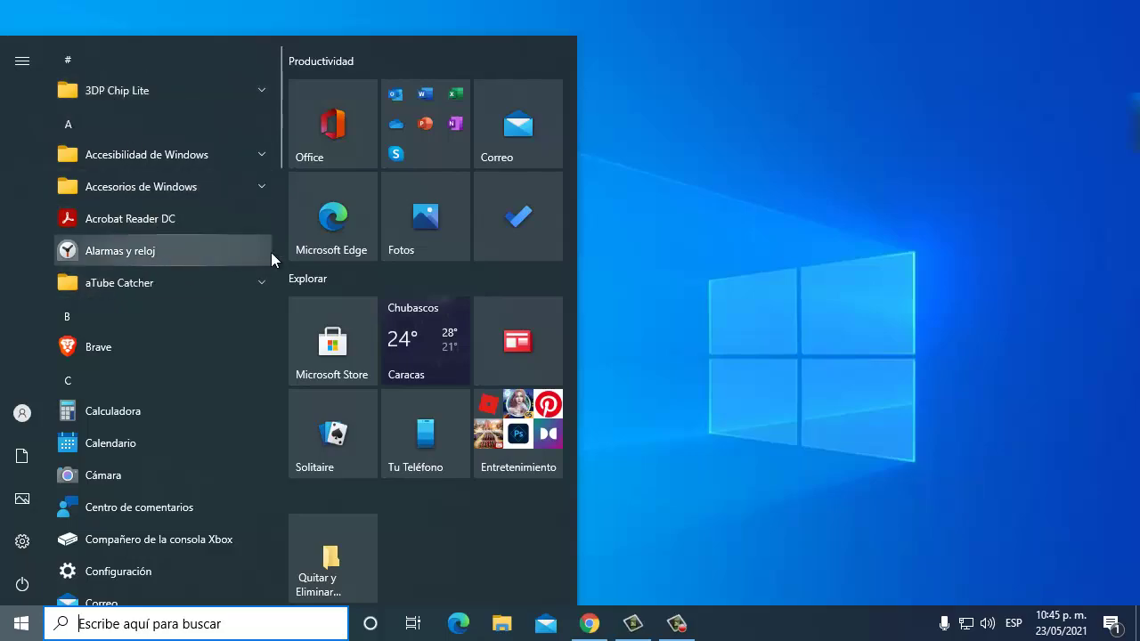
{"action": "left_click", "coordinate": [177, 188]}
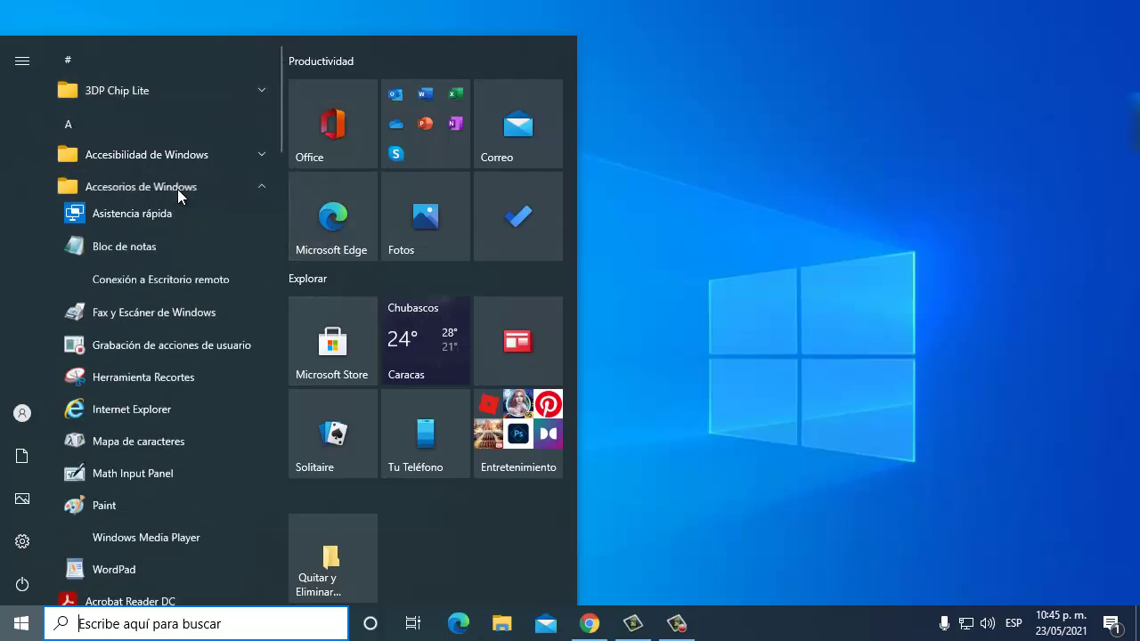
{"action": "left_click", "coordinate": [513, 630]}
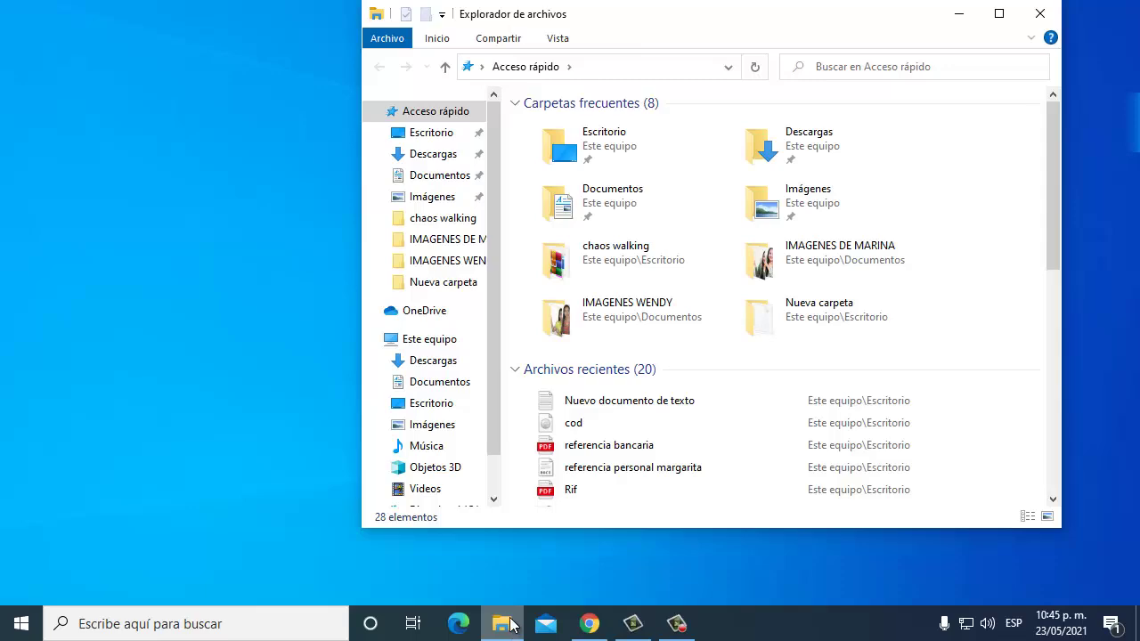
{"action": "left_click", "coordinate": [429, 343]}
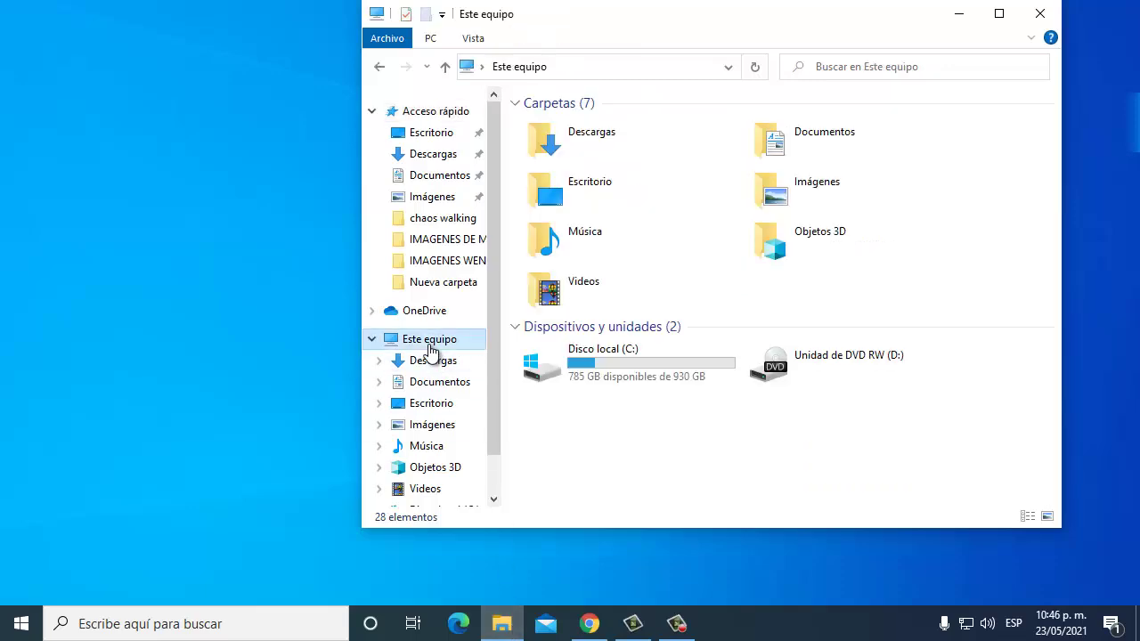
{"action": "mouse_move", "coordinate": [619, 370]}
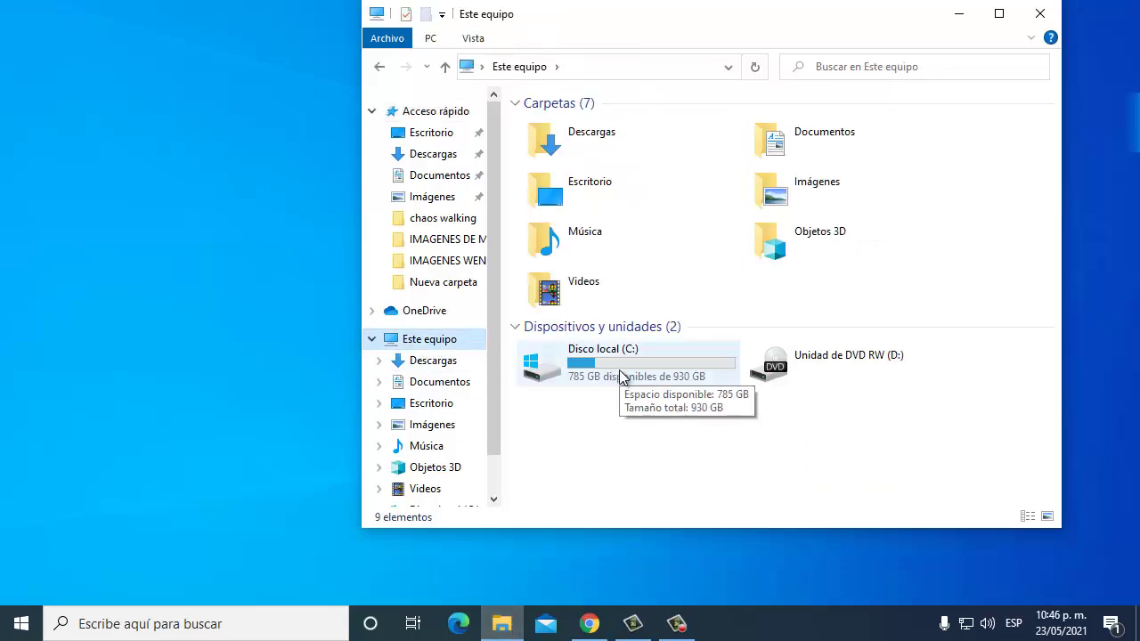
{"action": "double_click", "coordinate": [621, 374]}
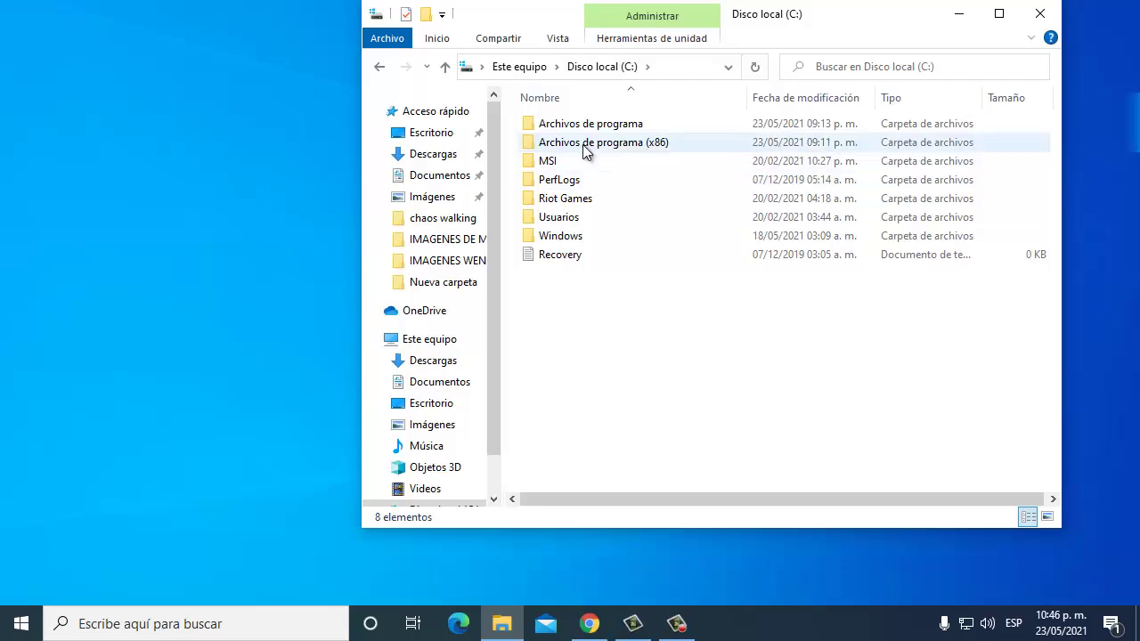
Go to the Application folder inside Archivos de programa (x86) > Google > Chrome
{"action": "mouse_move", "coordinate": [586, 151]}
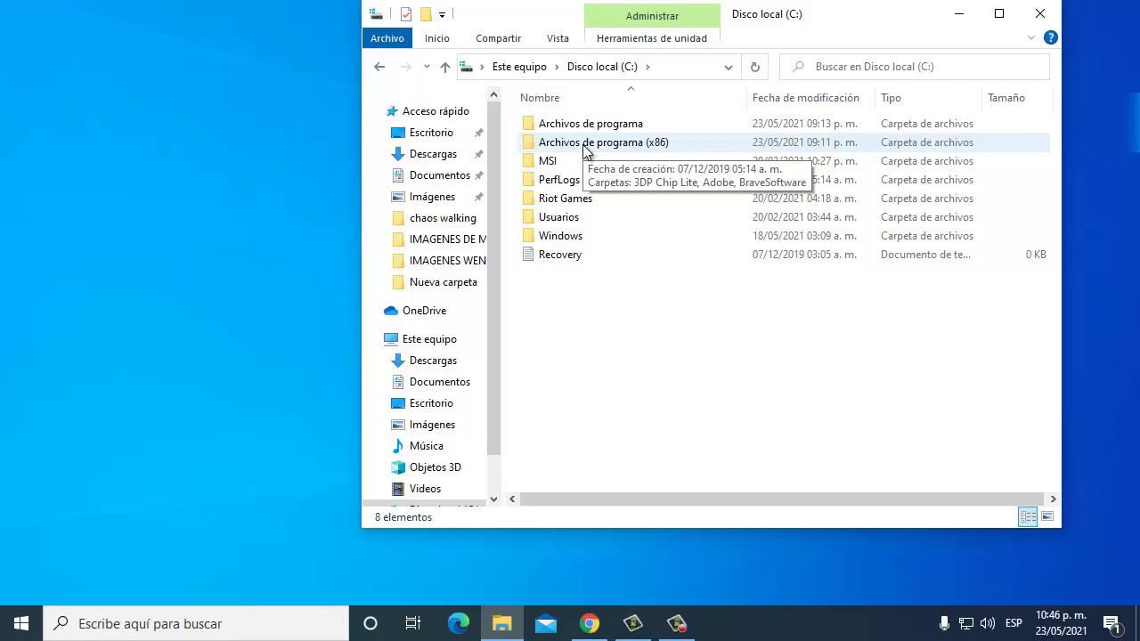
{"action": "double_click", "coordinate": [584, 146]}
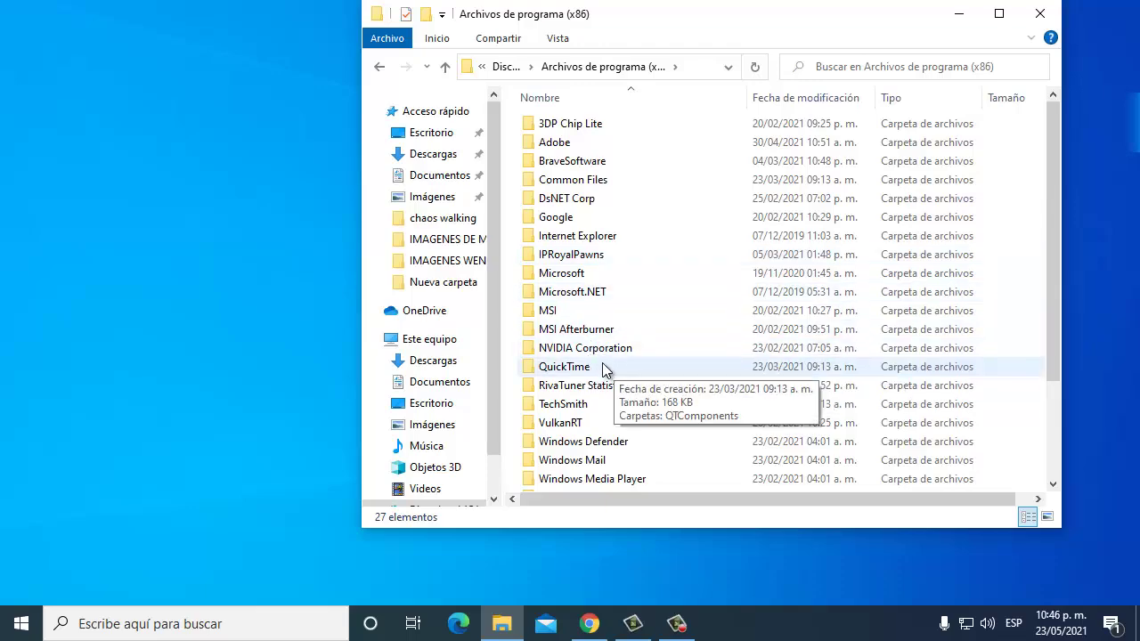
{"action": "left_click", "coordinate": [569, 218]}
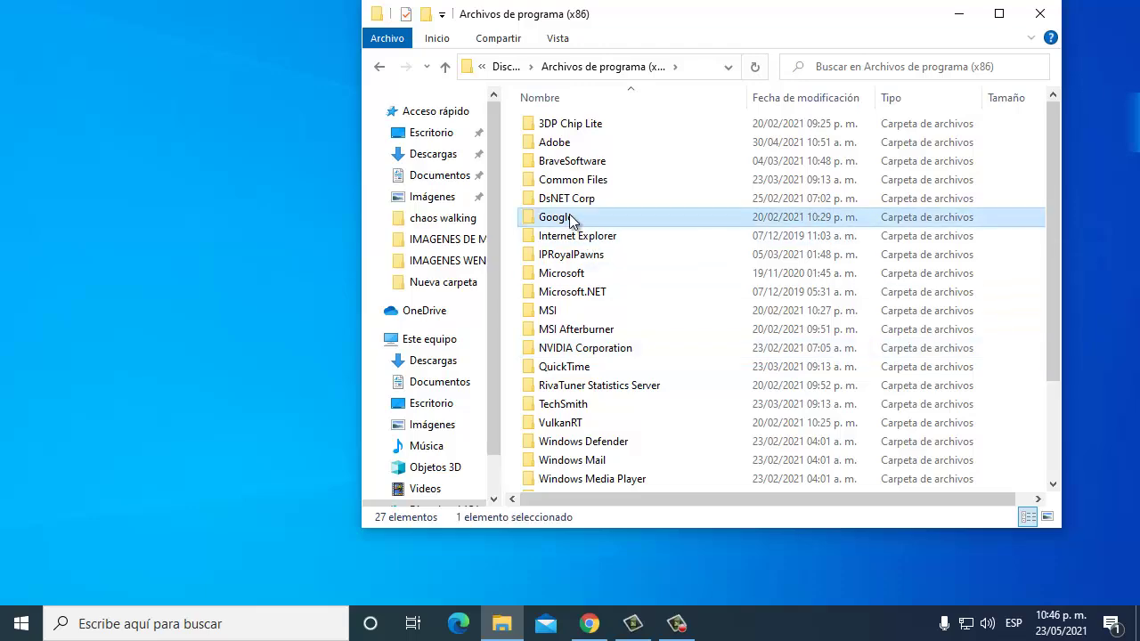
{"action": "double_click", "coordinate": [570, 218]}
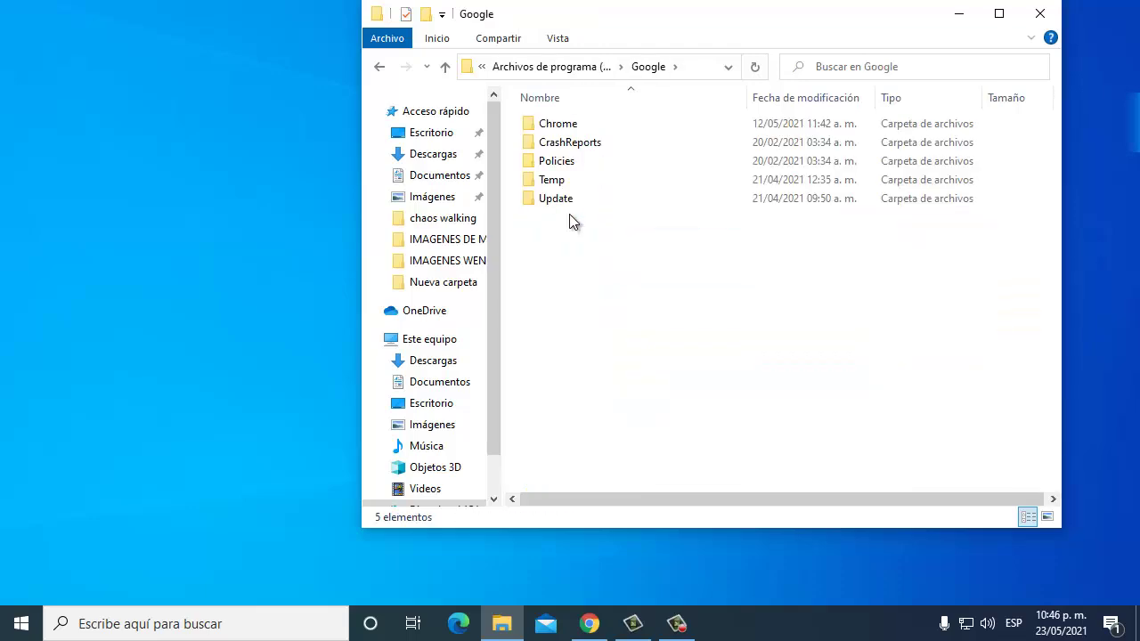
{"action": "double_click", "coordinate": [563, 126]}
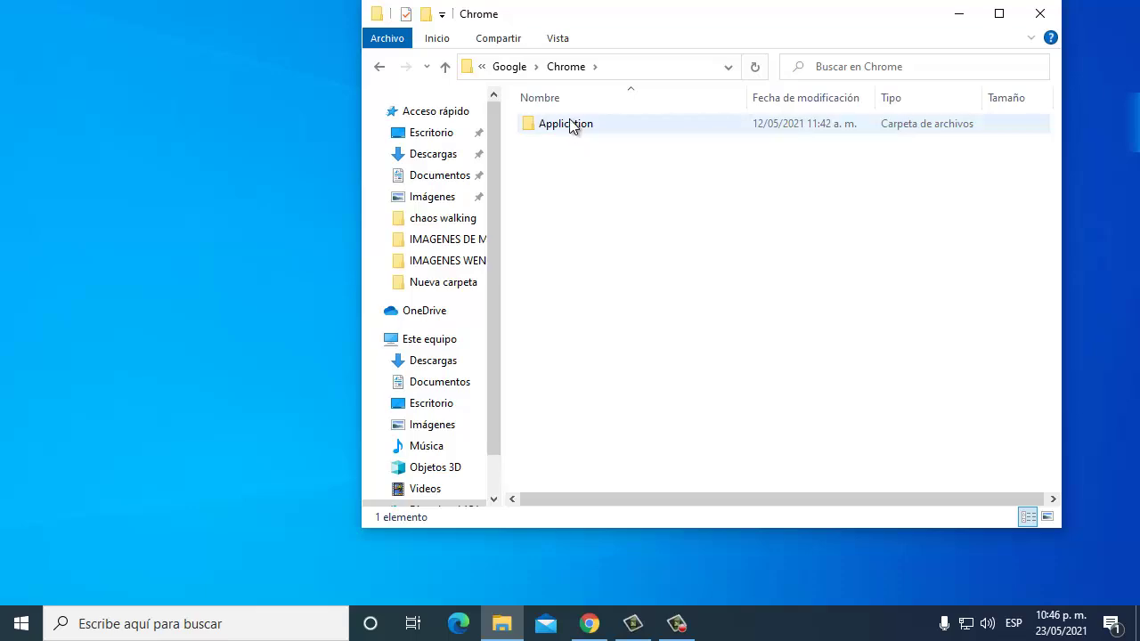
{"action": "double_click", "coordinate": [570, 124]}
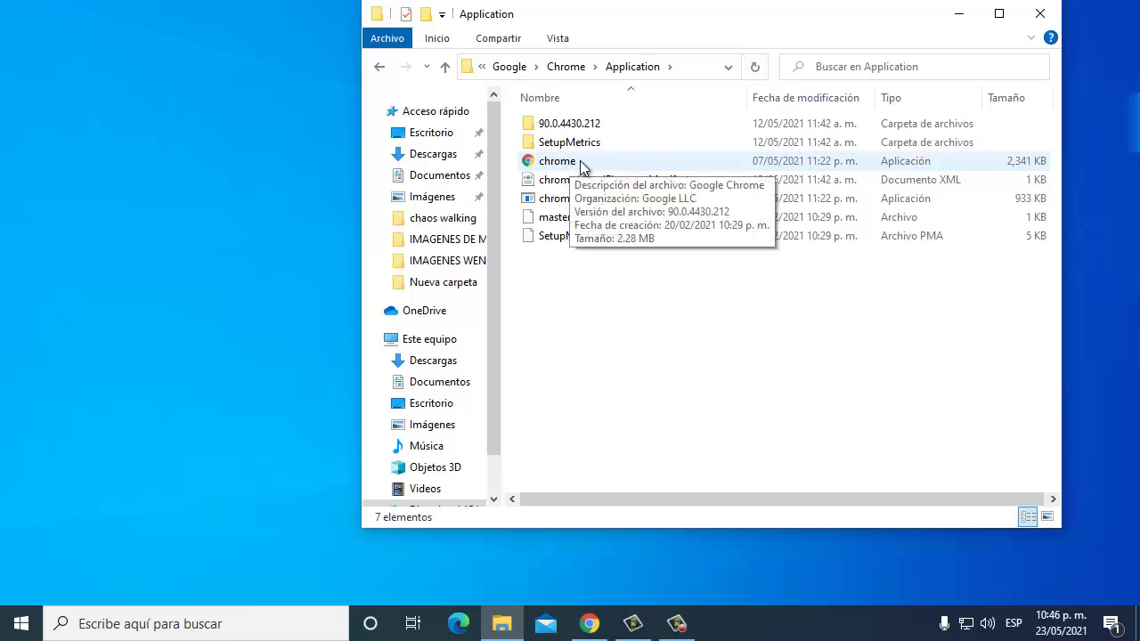
Rename the chrome application file as all_chrome
{"action": "left_click", "coordinate": [647, 171]}
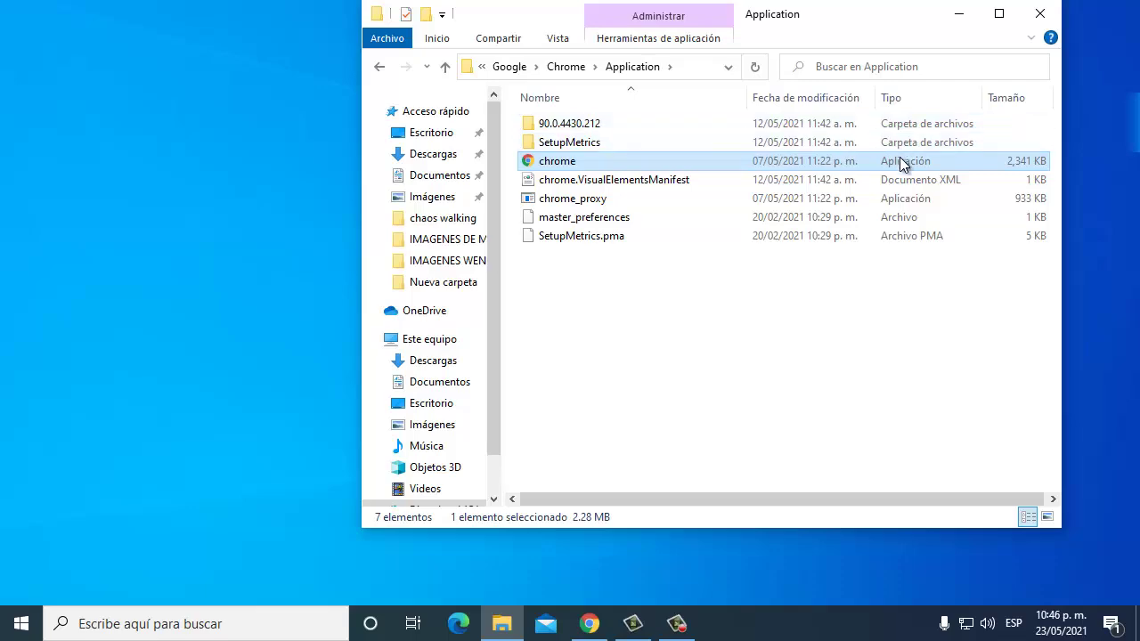
{"action": "double_click", "coordinate": [552, 161]}
{"action": "right_click", "coordinate": [552, 161]}
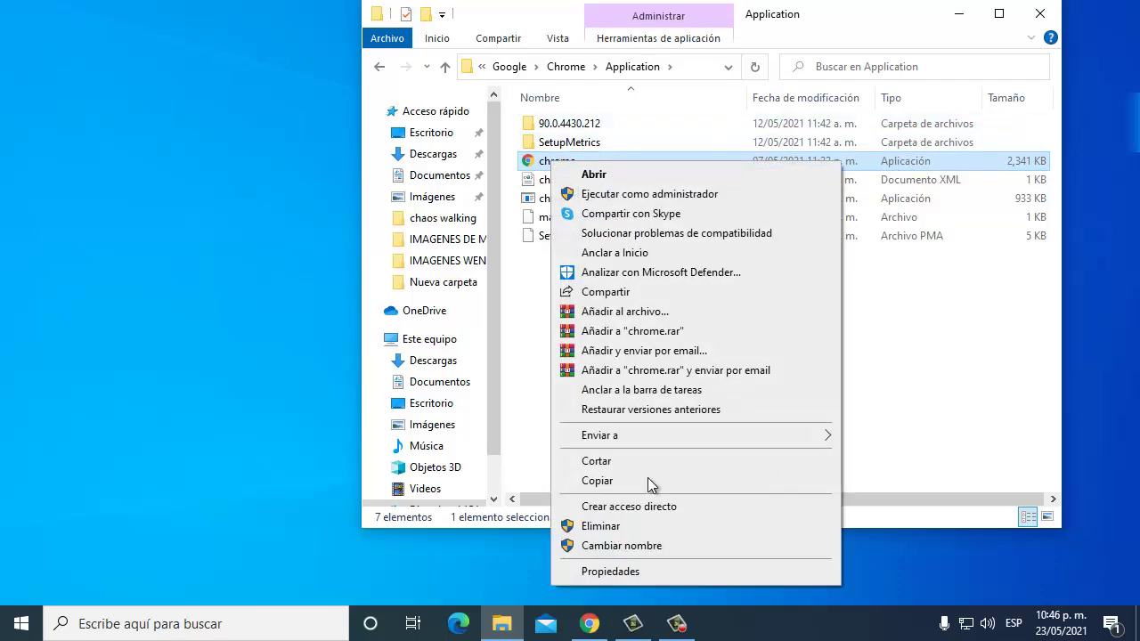
{"action": "left_click", "coordinate": [627, 545]}
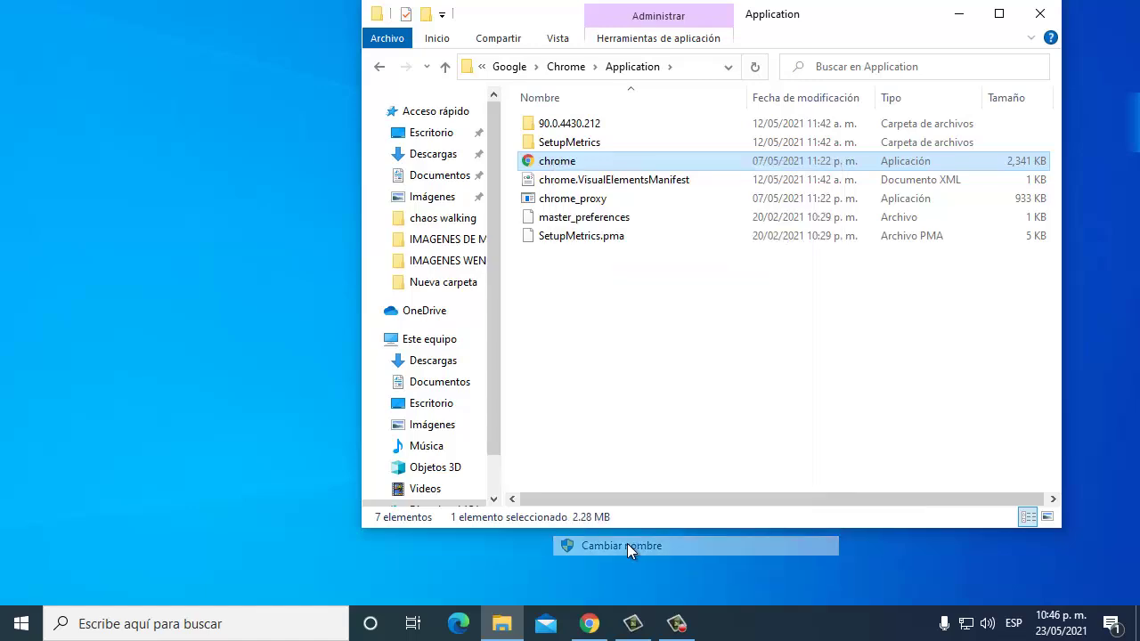
{"action": "left_click", "coordinate": [543, 161]}
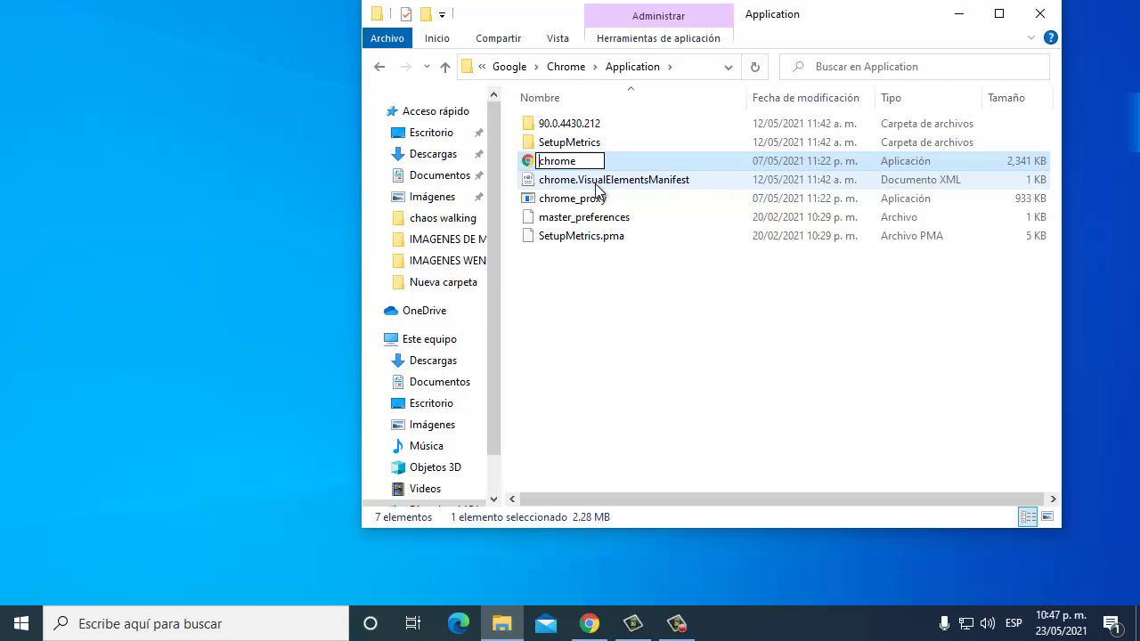
{"action": "type", "text": "all_"}
{"action": "key", "text": "Return"}
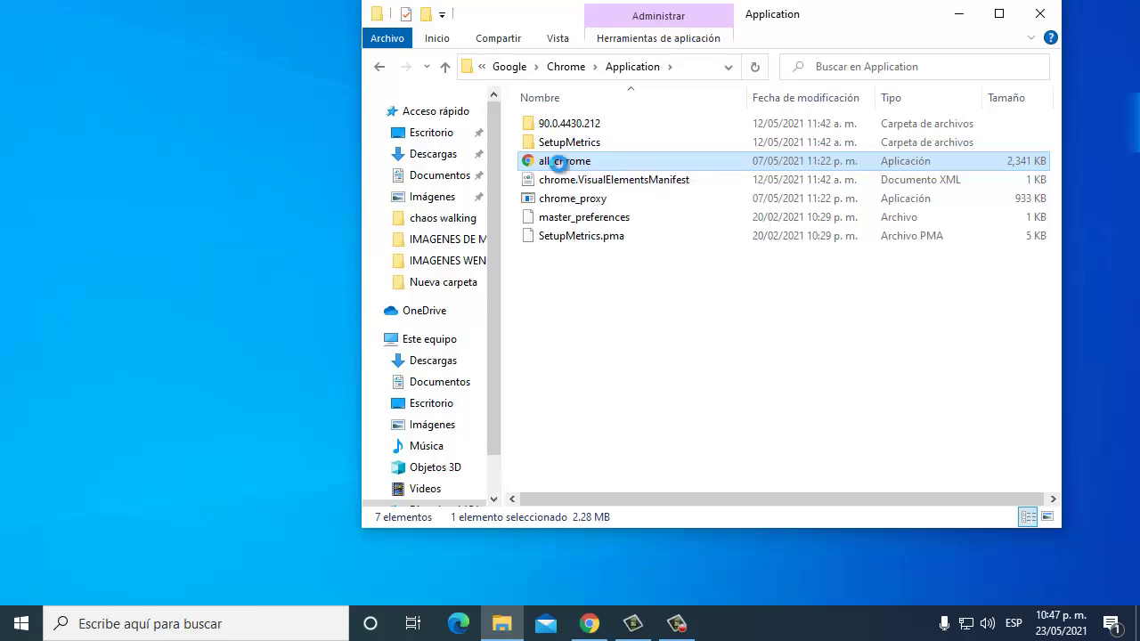
{"action": "right_click", "coordinate": [560, 165]}
{"action": "mouse_move", "coordinate": [699, 435]}
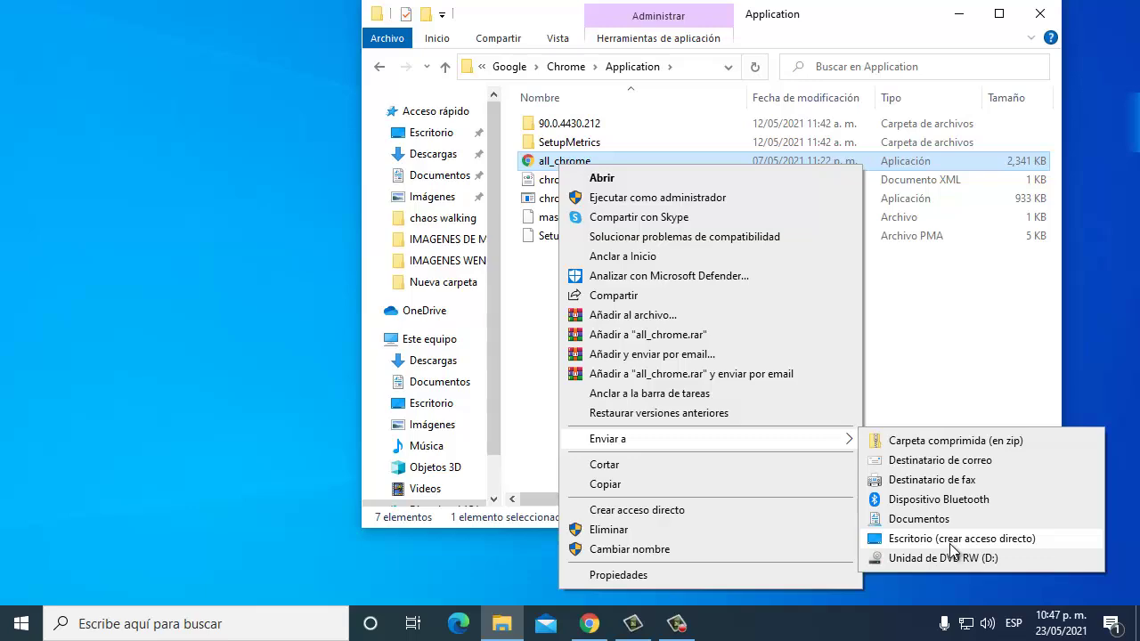
{"action": "left_click", "coordinate": [545, 313]}
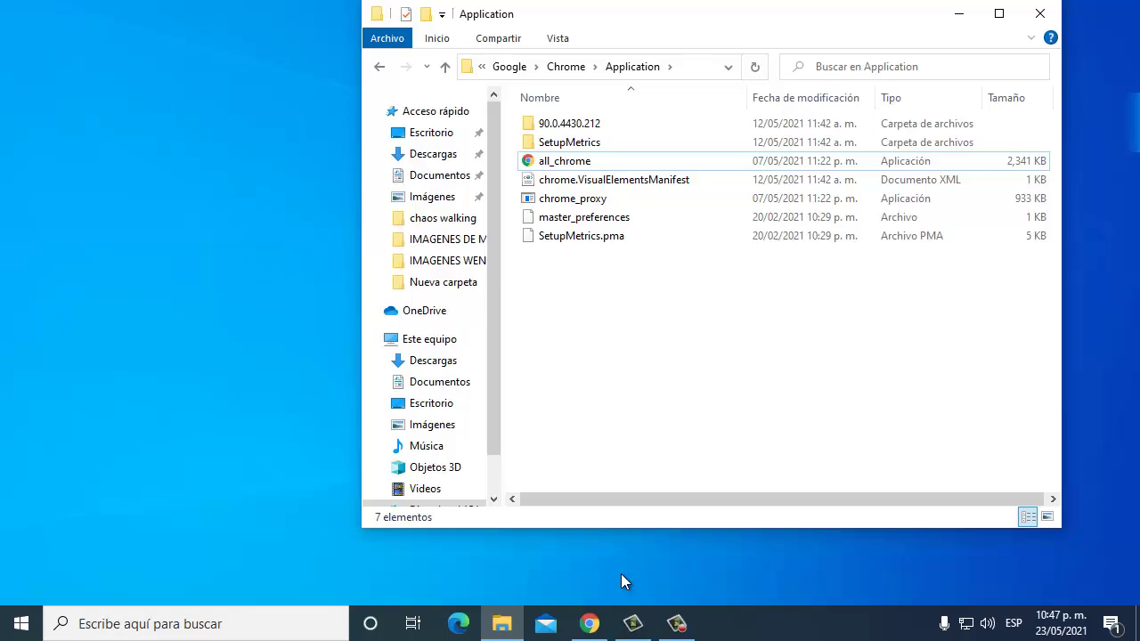
Switch back to Chrome and replace the Configuración tab with a new blank tab
{"action": "left_click", "coordinate": [599, 631]}
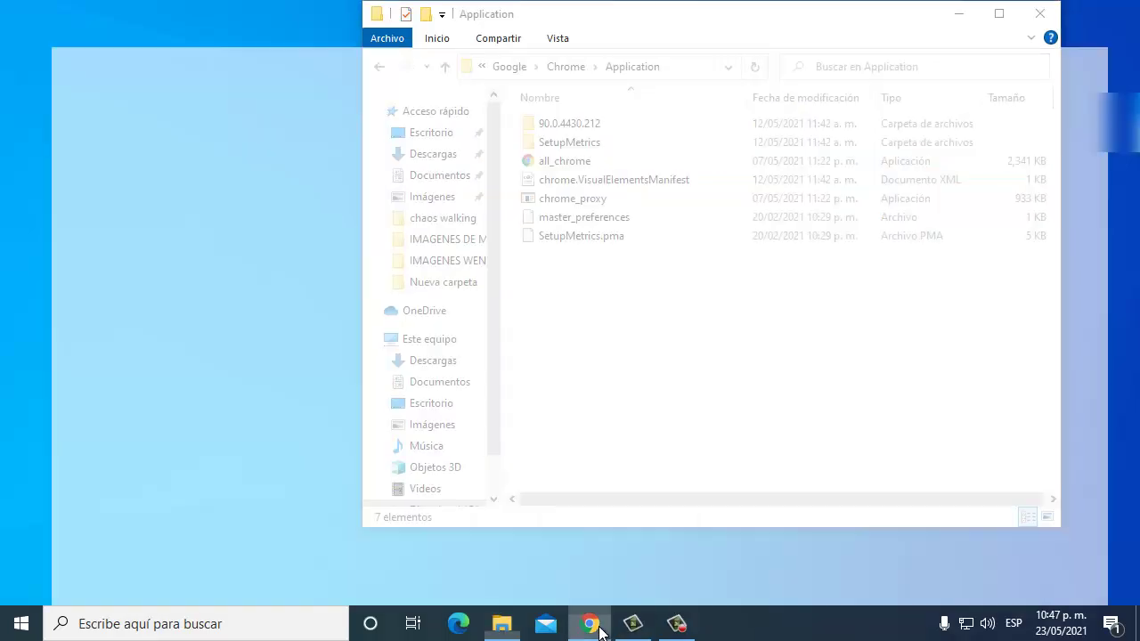
{"action": "left_click", "coordinate": [241, 15]}
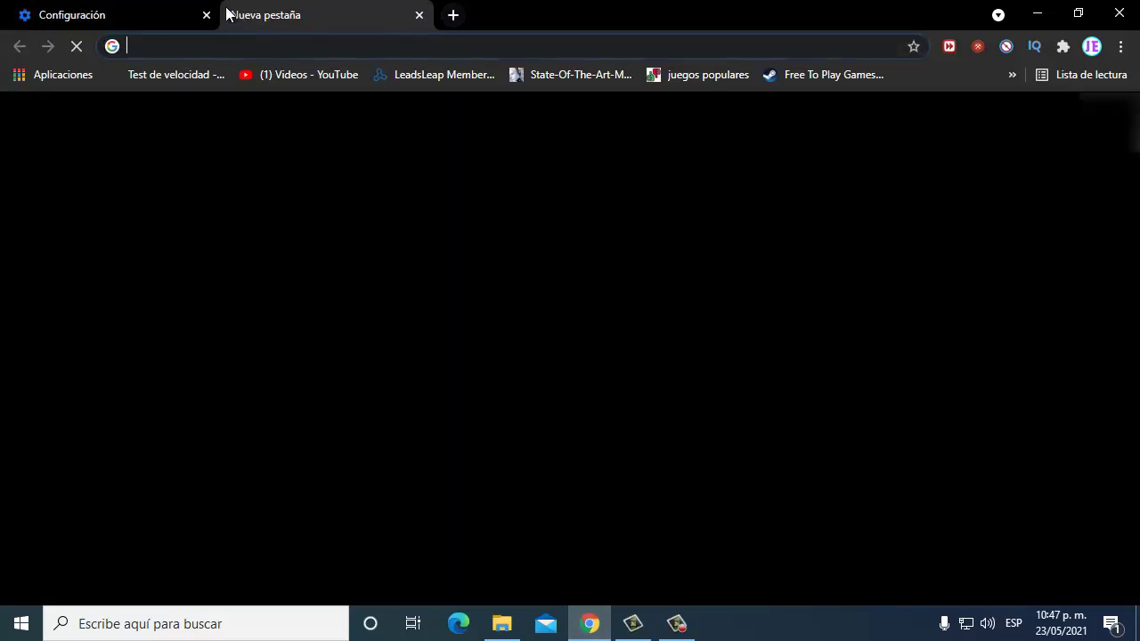
{"action": "left_click", "coordinate": [206, 16]}
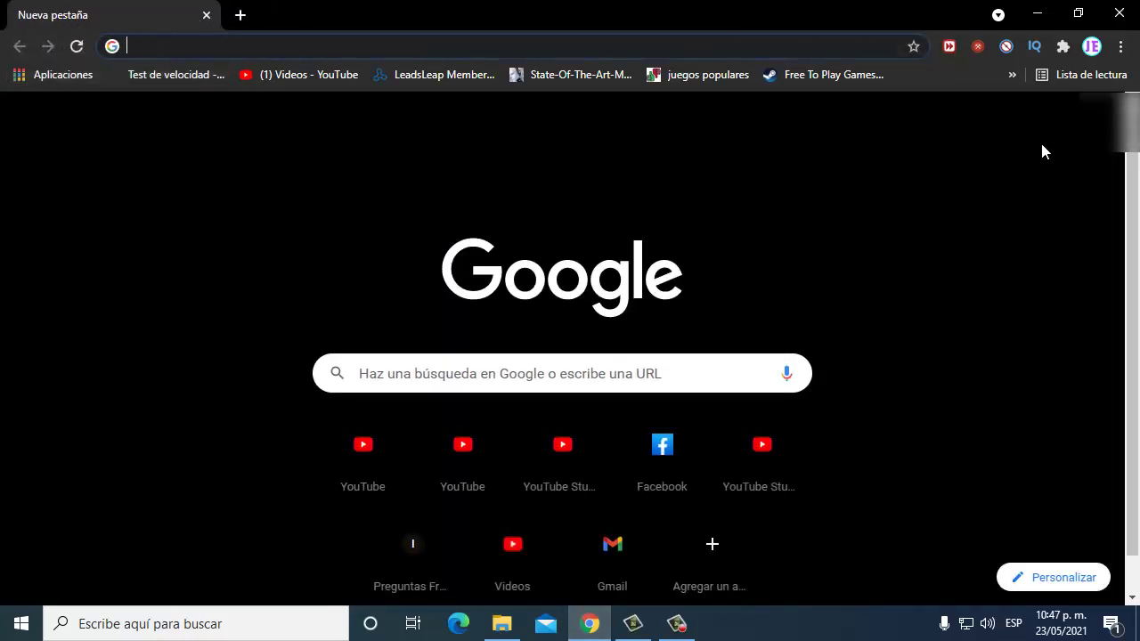
Open the full browsing history page in Chrome
{"action": "left_click", "coordinate": [1121, 48]}
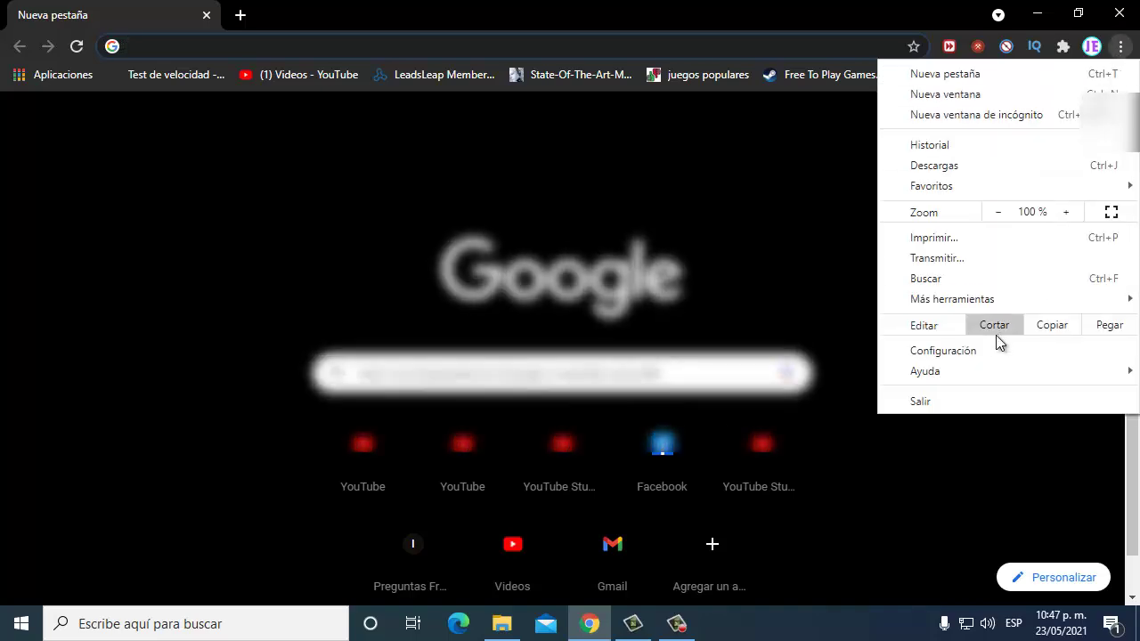
{"action": "mouse_move", "coordinate": [952, 142]}
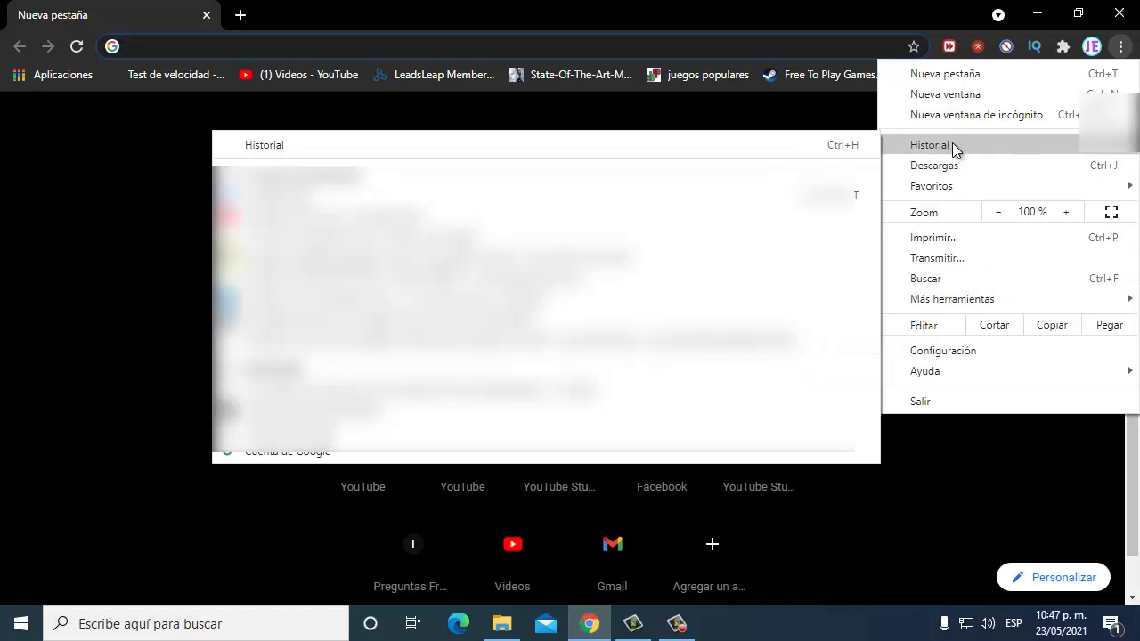
{"action": "left_click", "coordinate": [534, 145]}
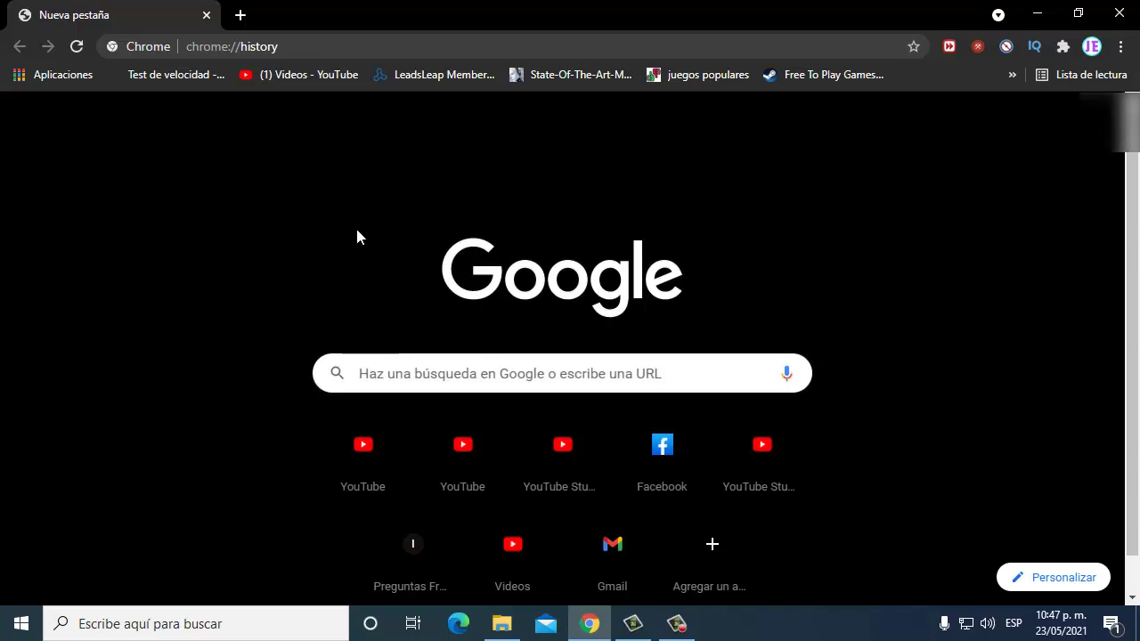
{"action": "key", "text": "Return"}
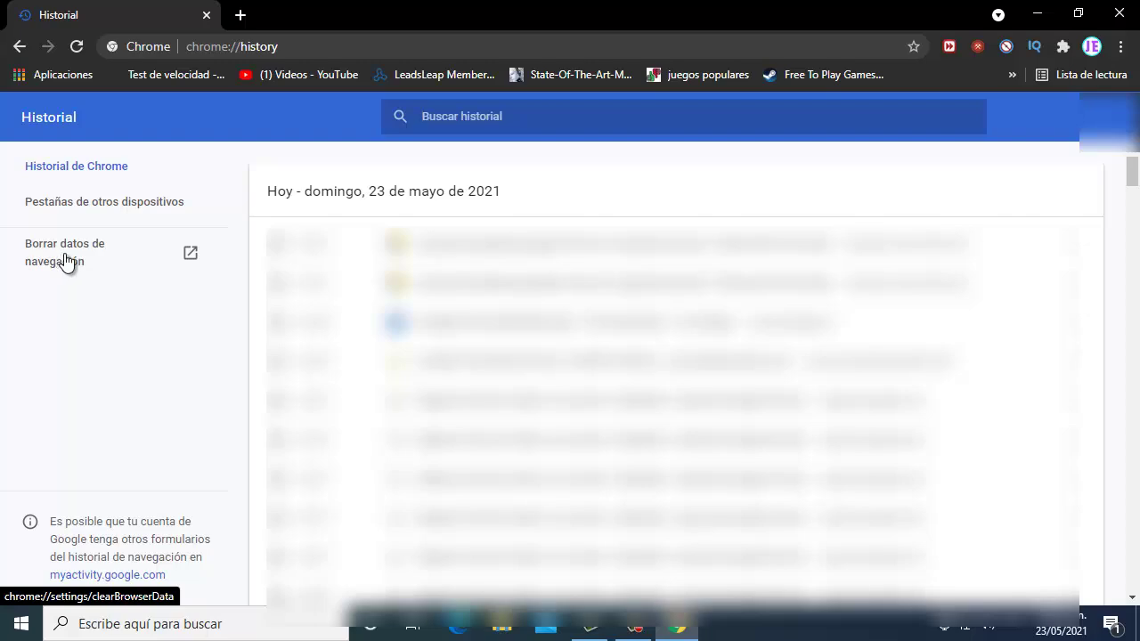
Start clearing the browsing data from the history page and set the time range to Todos
{"action": "left_click", "coordinate": [109, 261]}
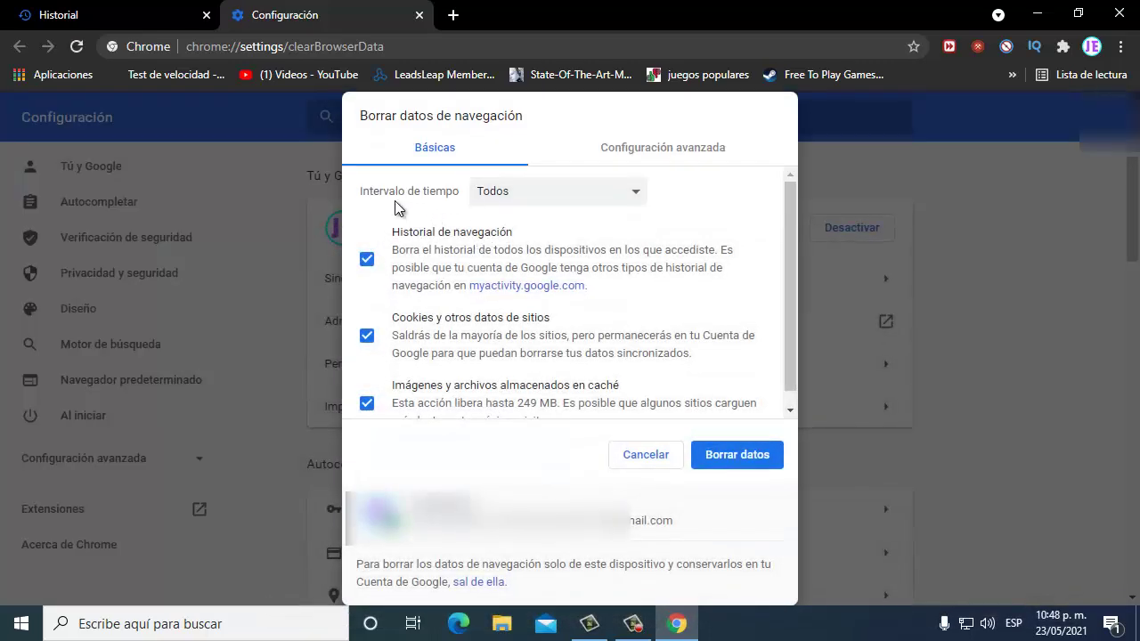
{"action": "left_click", "coordinate": [522, 194]}
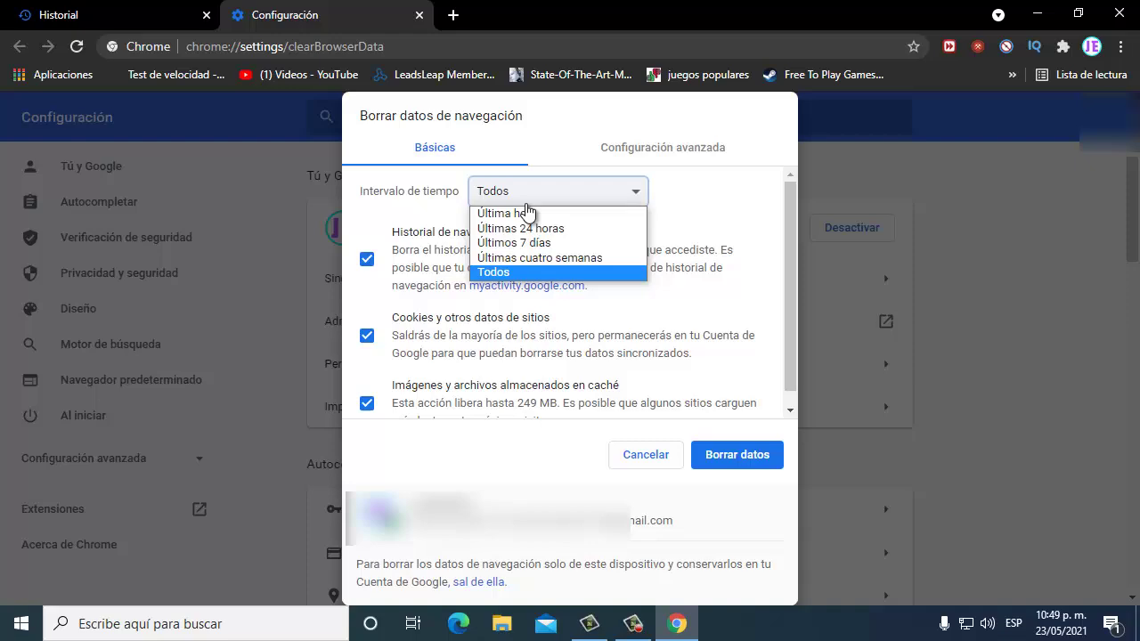
{"action": "left_click", "coordinate": [526, 271]}
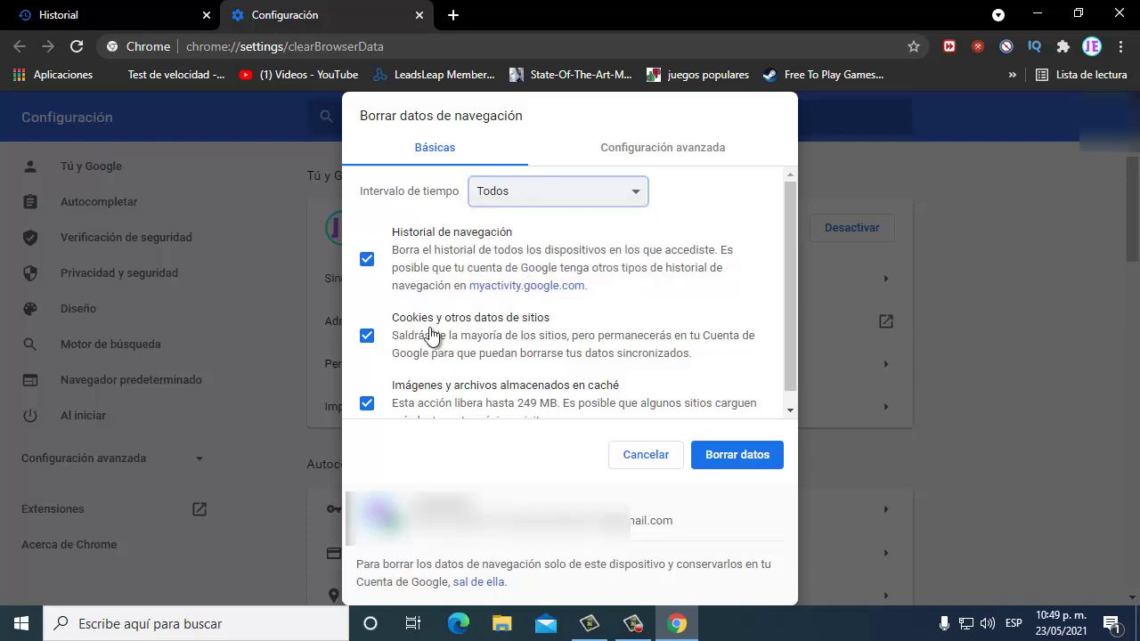
Exclude Historial de navegación from the data to clear, keeping cookies and cached images and files selected
{"action": "scroll", "coordinate": [456, 374], "scroll_direction": "down", "scroll_amount": 1}
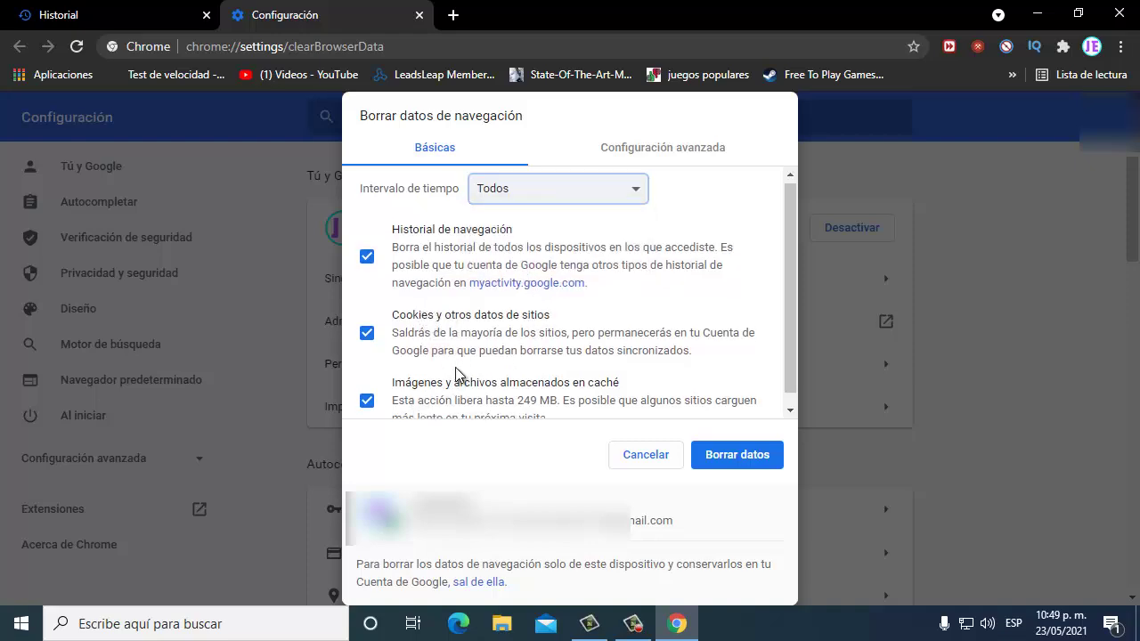
{"action": "scroll", "coordinate": [458, 375], "scroll_direction": "down", "scroll_amount": 1}
{"action": "scroll", "coordinate": [430, 401], "scroll_direction": "up", "scroll_amount": 1}
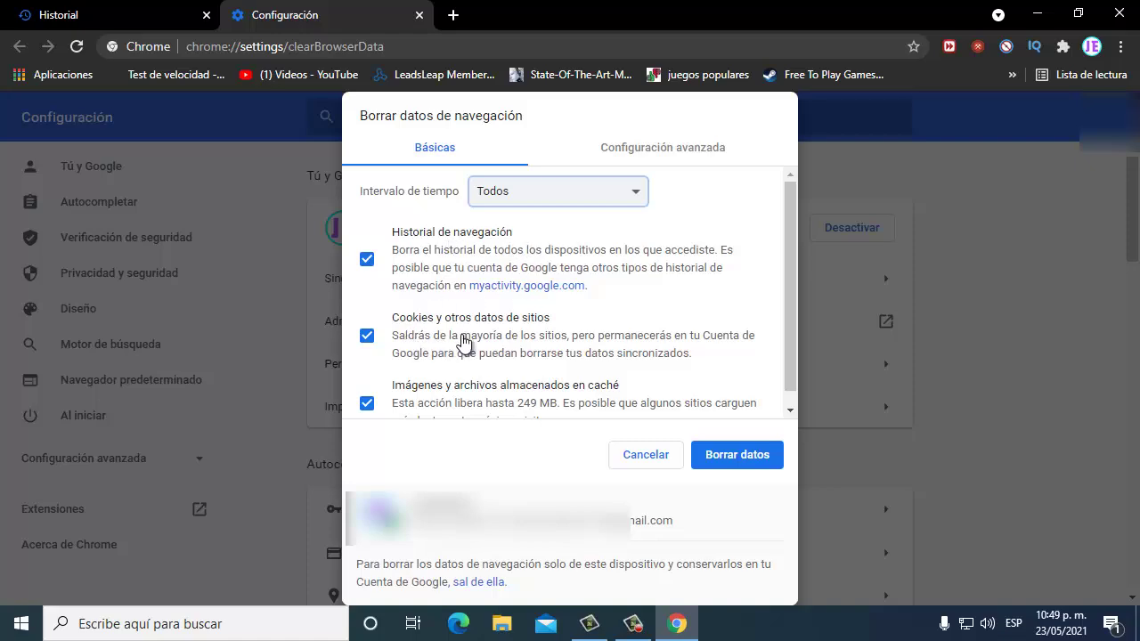
{"action": "scroll", "coordinate": [463, 341], "scroll_direction": "down", "scroll_amount": 1}
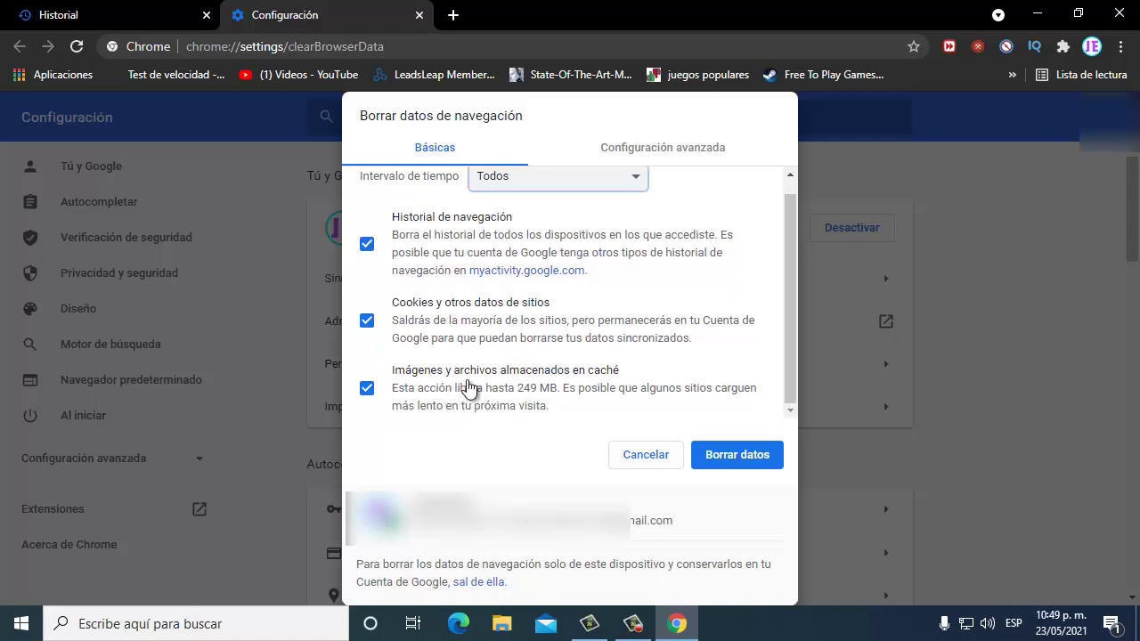
{"action": "scroll", "coordinate": [506, 384], "scroll_direction": "up", "scroll_amount": 1}
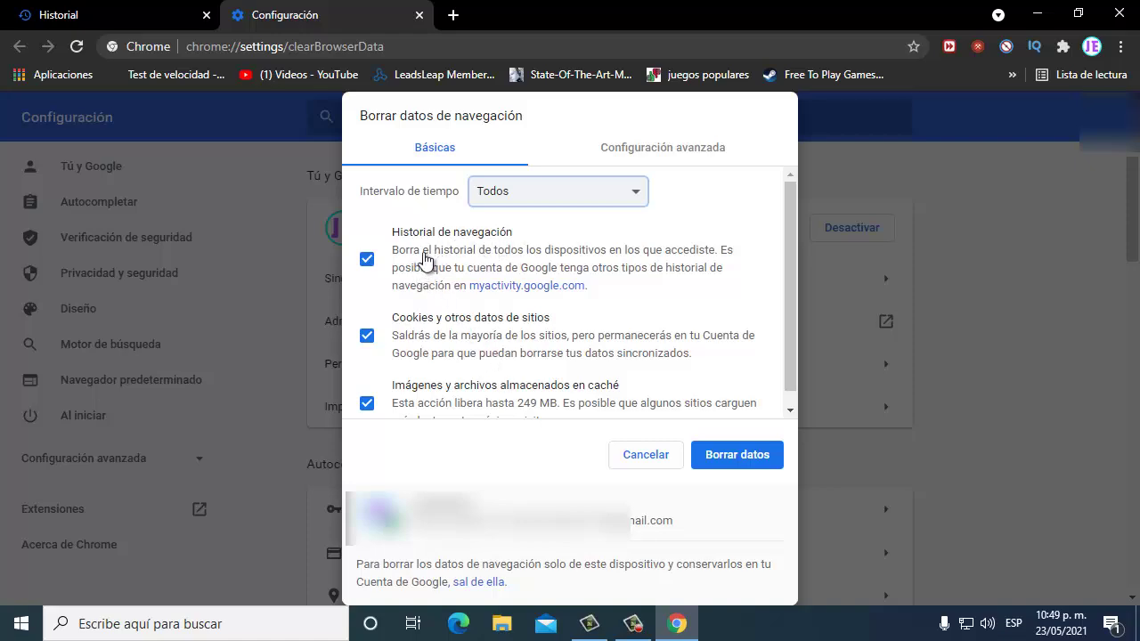
{"action": "left_click", "coordinate": [366, 258]}
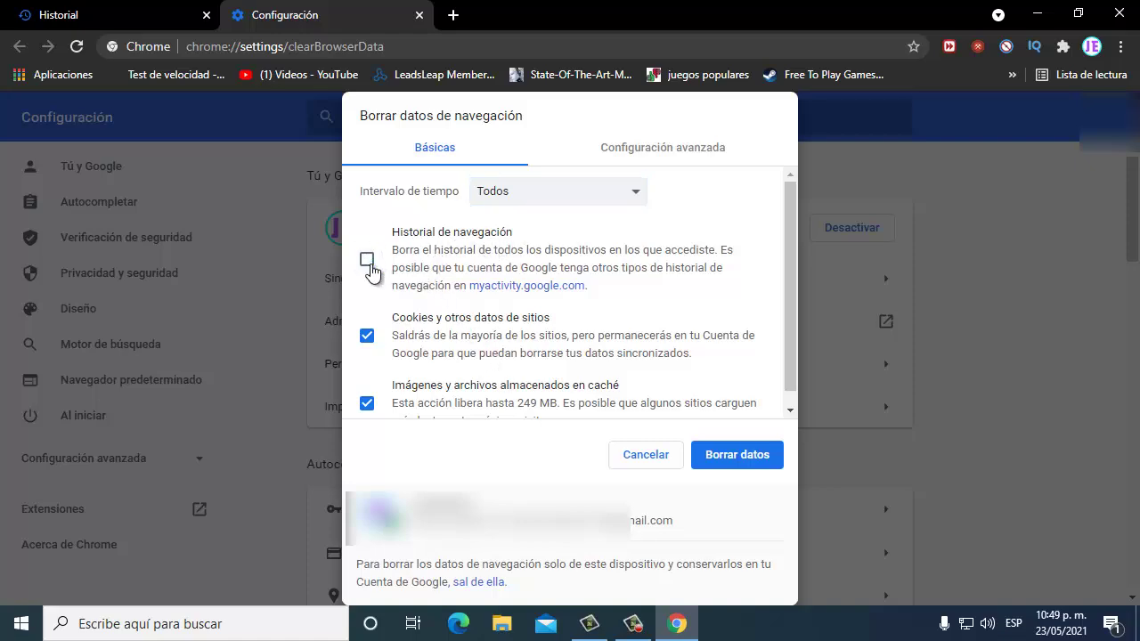
{"action": "scroll", "coordinate": [460, 359], "scroll_direction": "down", "scroll_amount": 1}
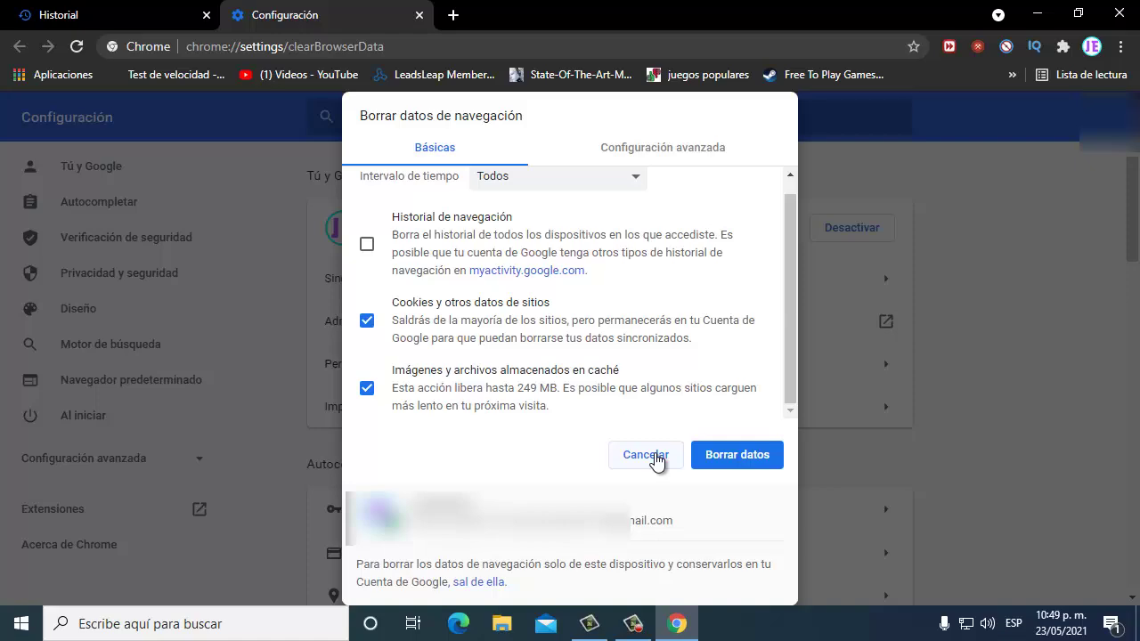
Close the Chrome window without clearing the data and relaunch the browser from the desktop
{"action": "left_click", "coordinate": [1127, 10]}
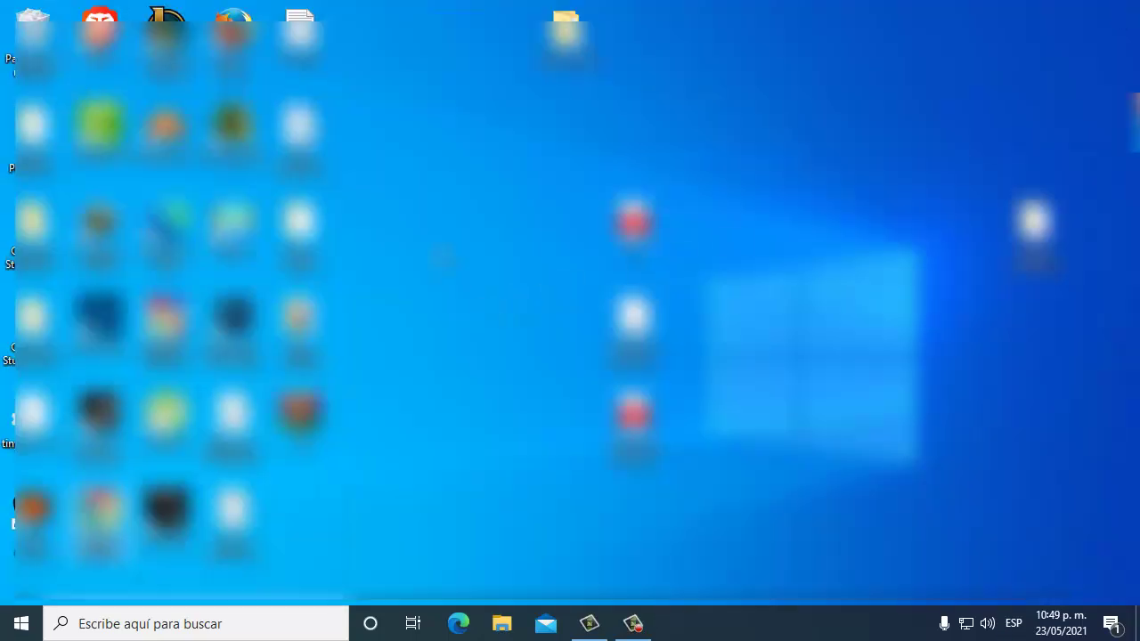
{"action": "double_click", "coordinate": [301, 423]}
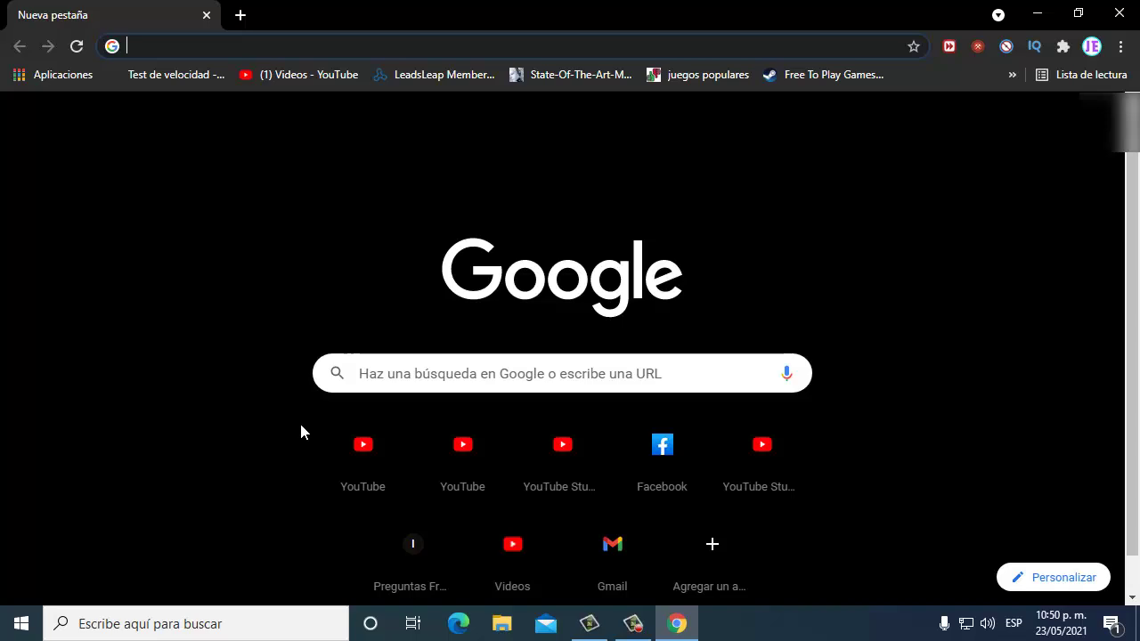
Open Chrome's Extensions page and look through the full list of installed extensions
{"action": "left_click", "coordinate": [1120, 46]}
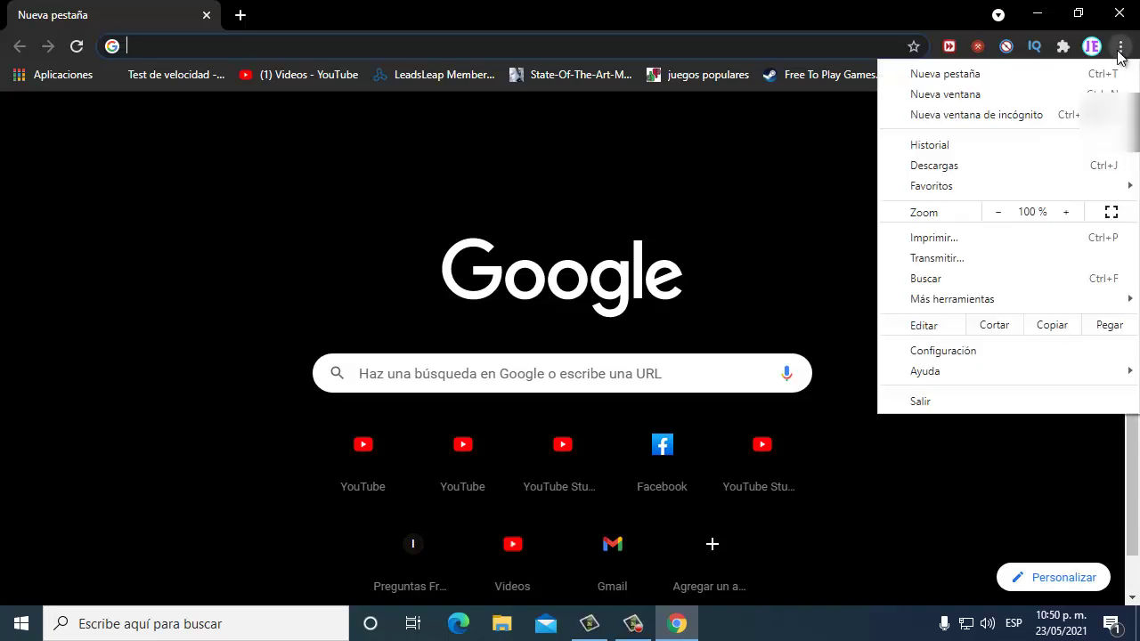
{"action": "mouse_move", "coordinate": [995, 300]}
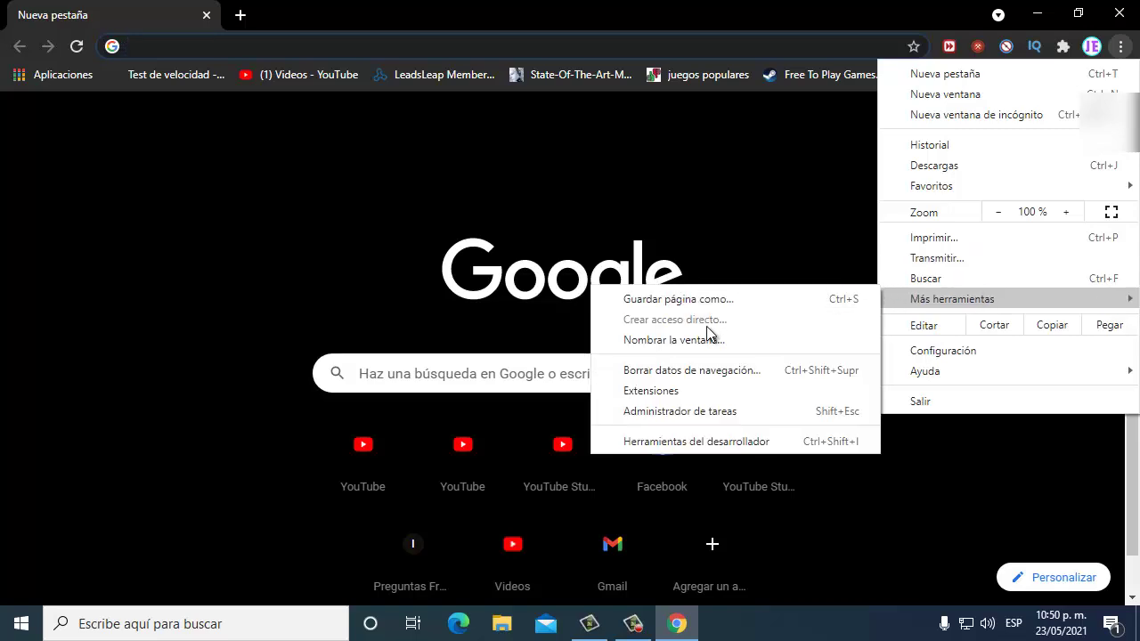
{"action": "left_click", "coordinate": [683, 389]}
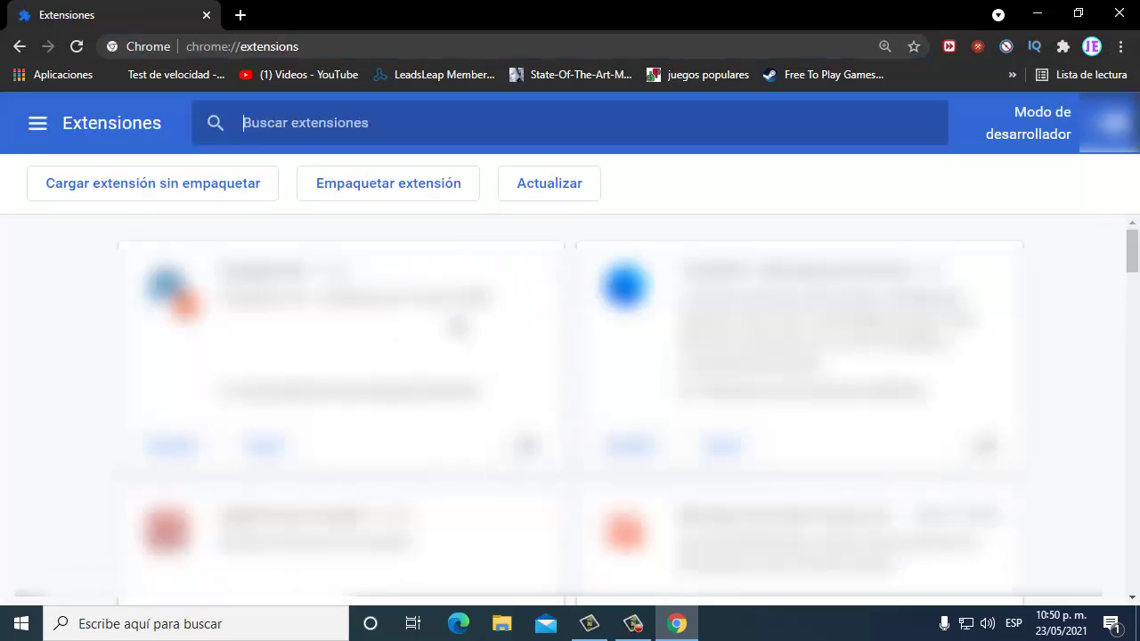
{"action": "scroll", "coordinate": [454, 325], "scroll_direction": "down", "scroll_amount": 2}
{"action": "scroll", "coordinate": [472, 335], "scroll_direction": "up", "scroll_amount": 2}
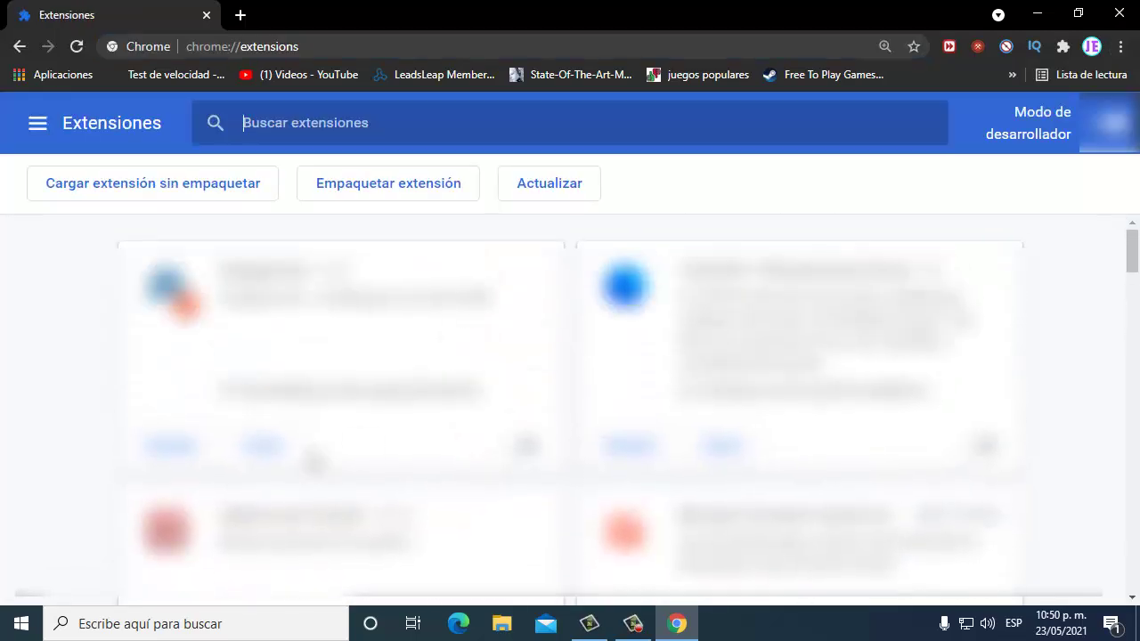
{"action": "scroll", "coordinate": [744, 475], "scroll_direction": "down", "scroll_amount": 10}
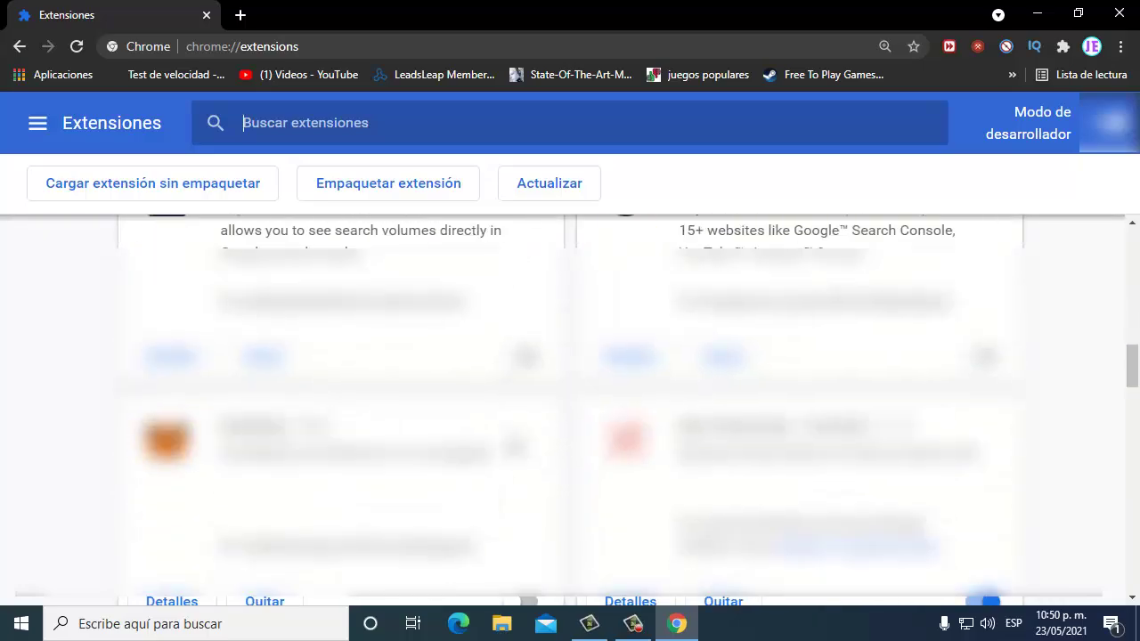
{"action": "scroll", "coordinate": [570, 406], "scroll_direction": "up", "scroll_amount": 10}
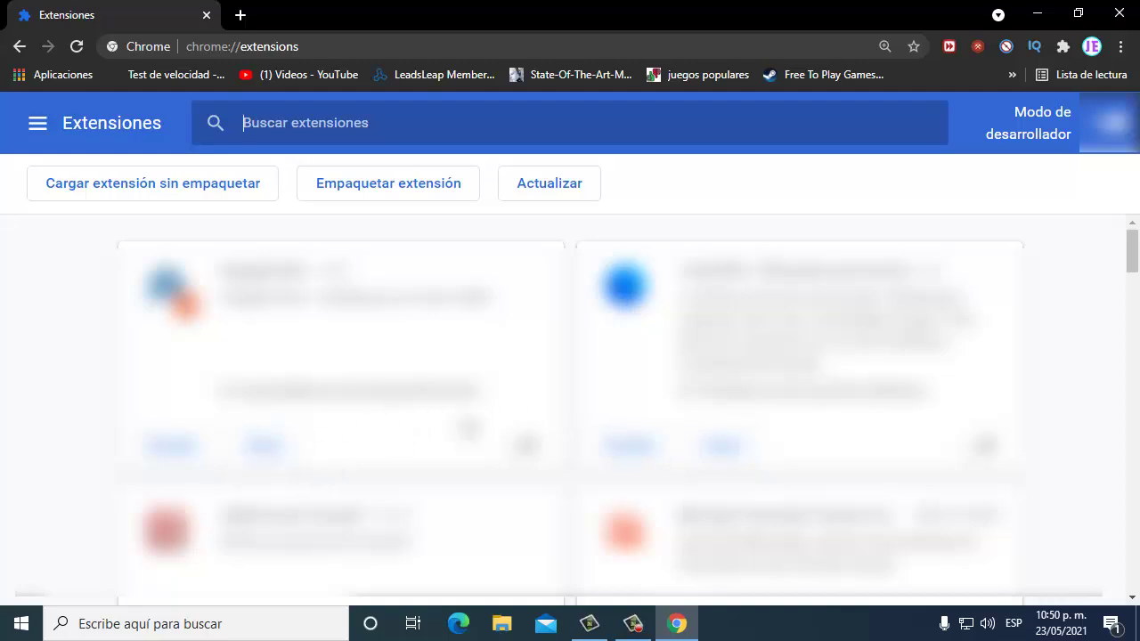
Open a new blank tab beside the Extensions page
{"action": "left_click", "coordinate": [241, 16]}
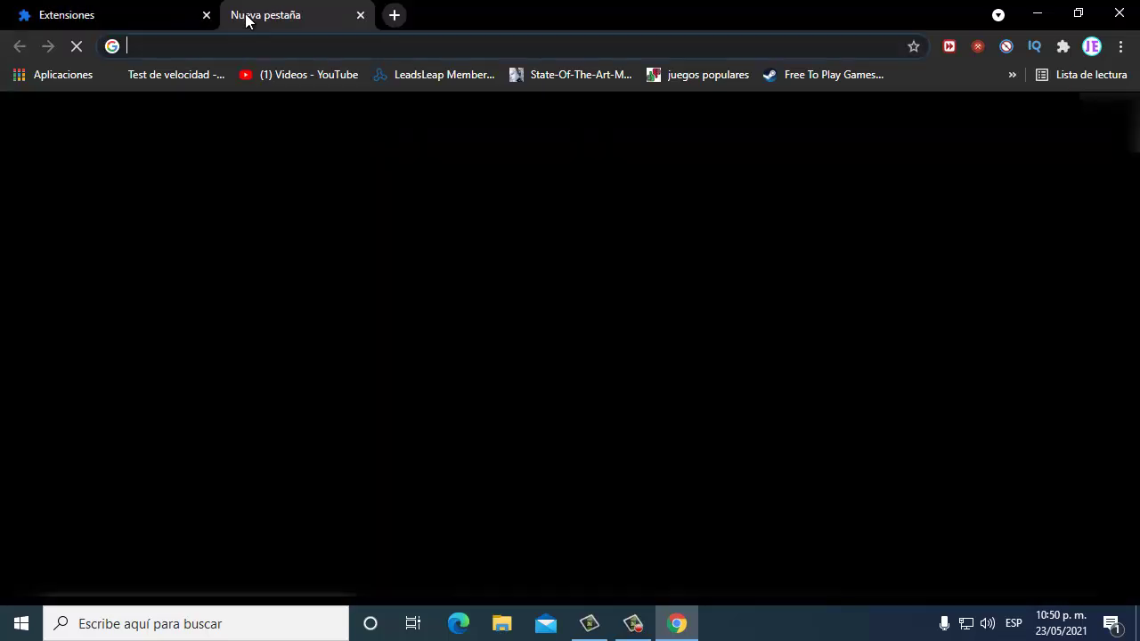